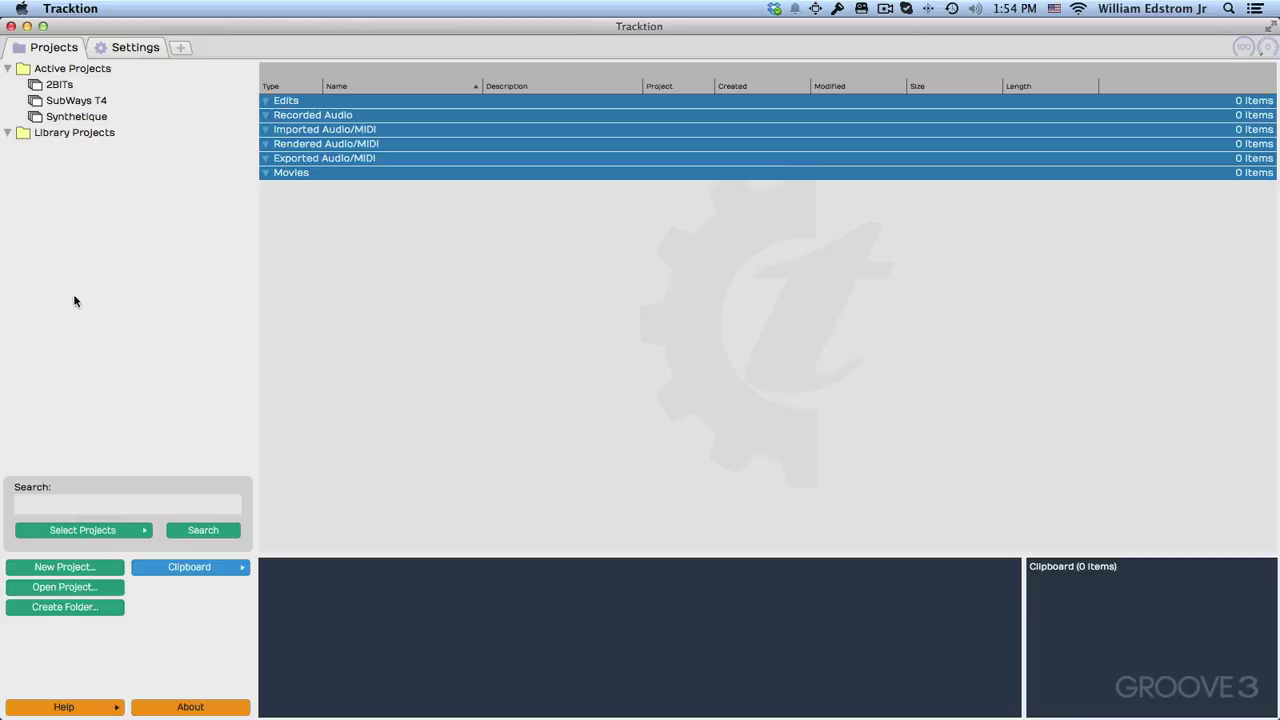
left_click(114, 49)
left_click(52, 50)
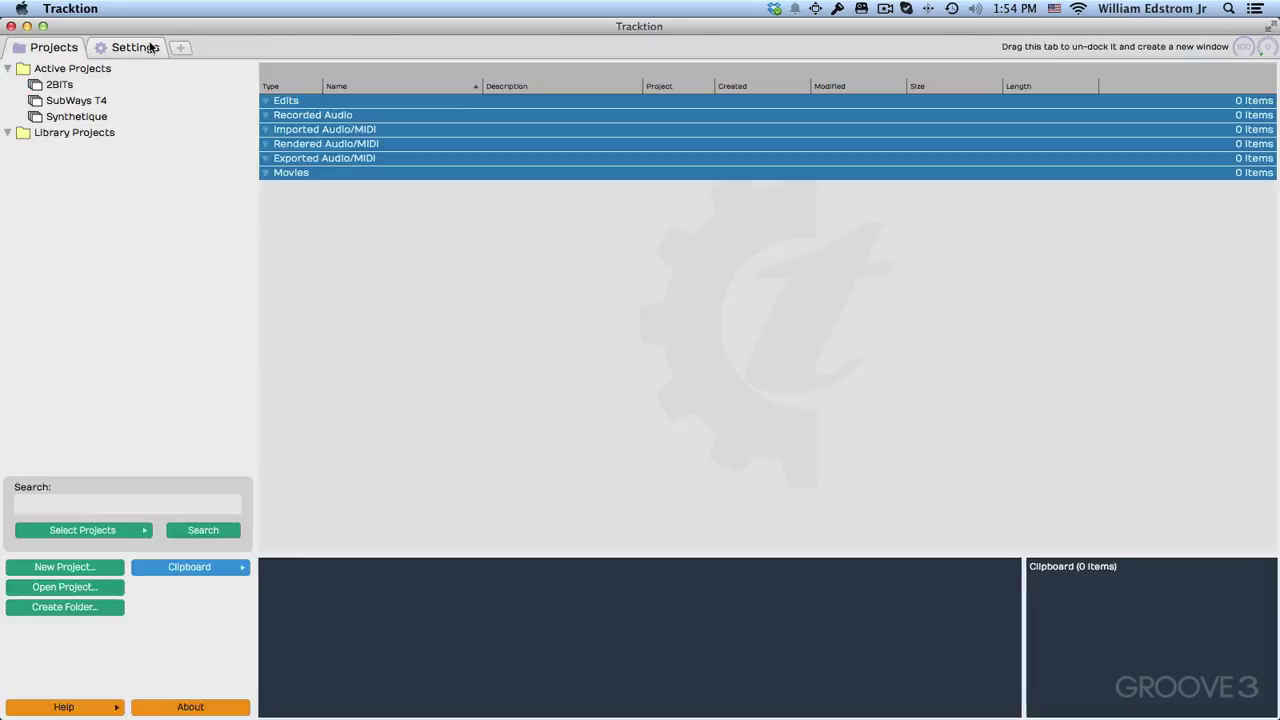
left_click(150, 48)
left_click(62, 48)
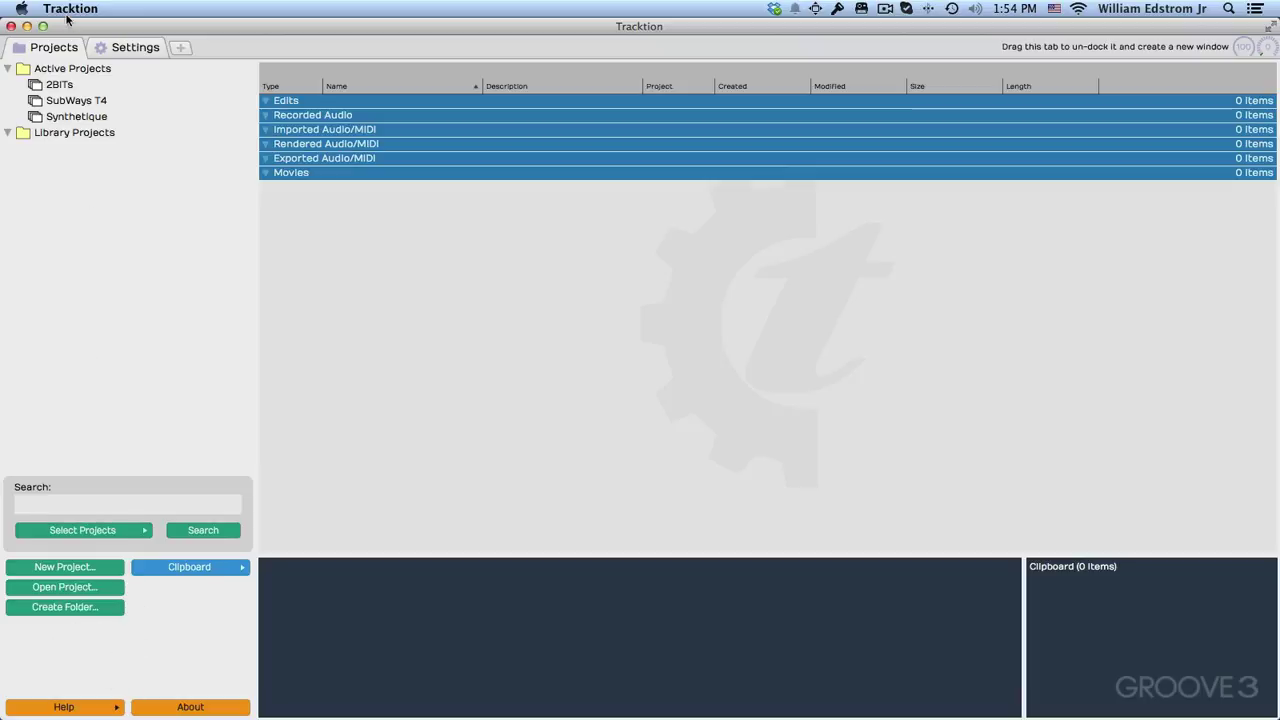
left_click(65, 10)
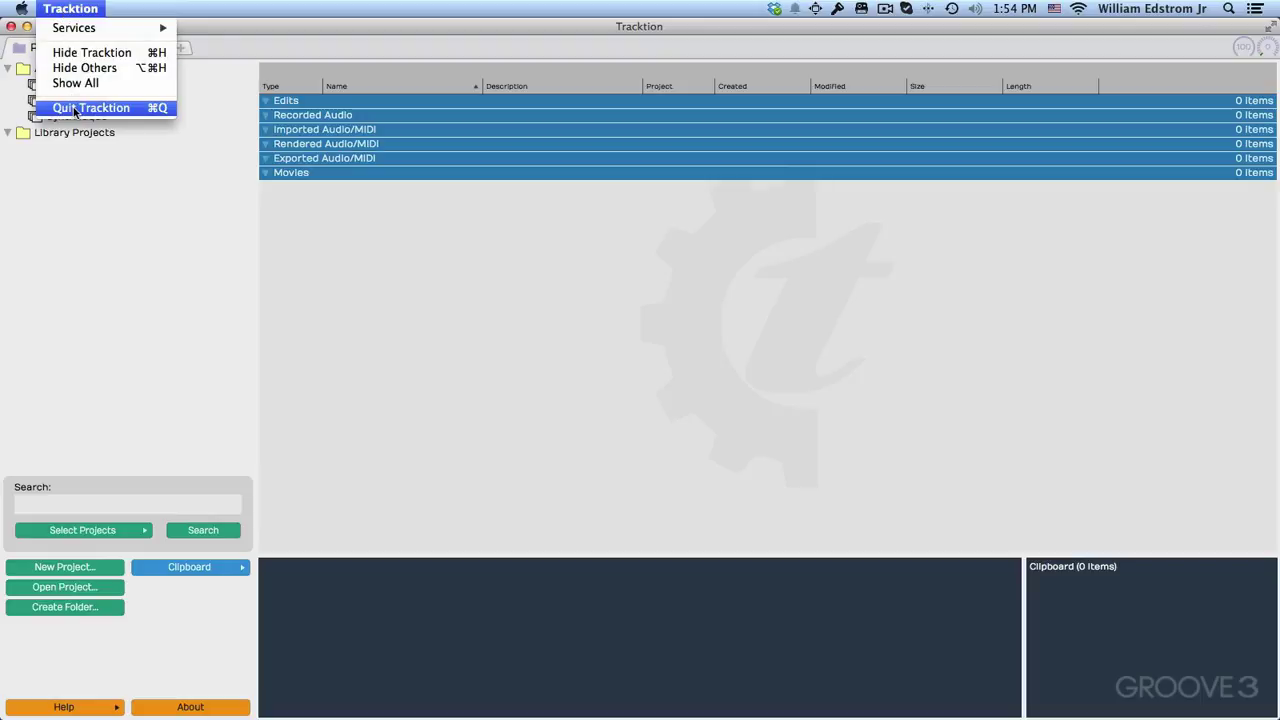
left_click(94, 204)
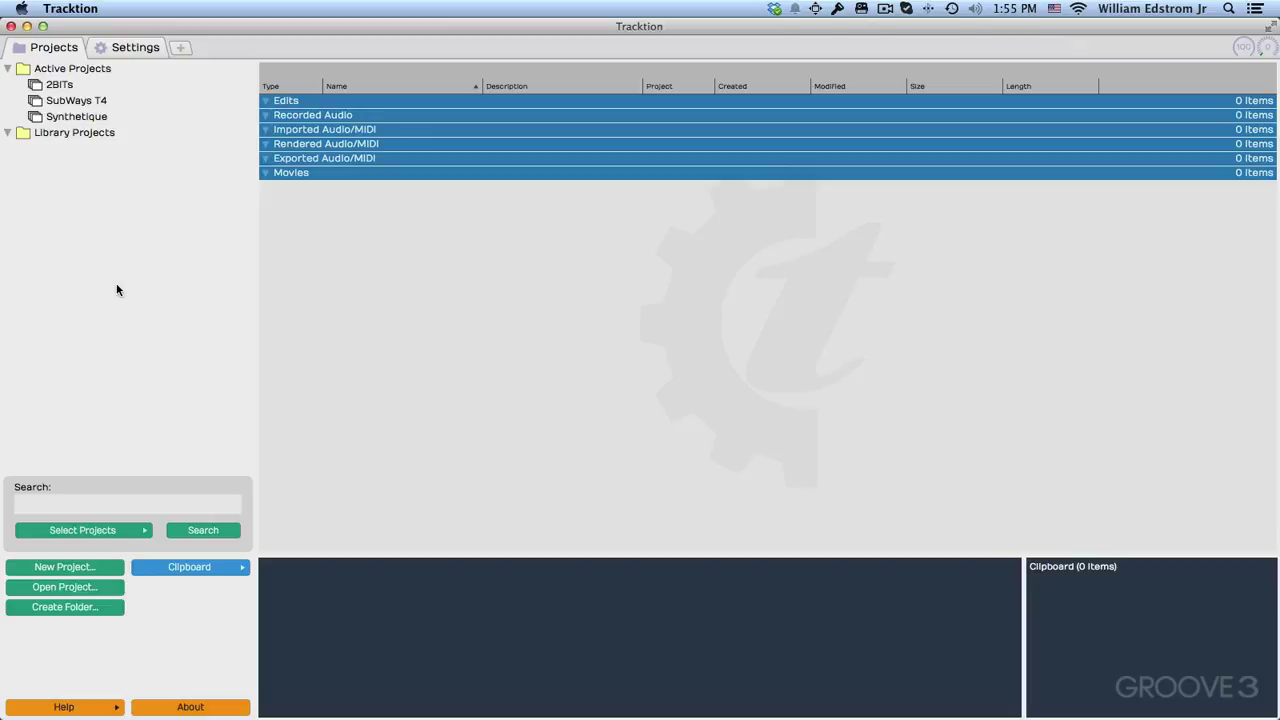
- Read the CPU meter's pop-up help and turn off pop-up help
mouse_move(73, 91)
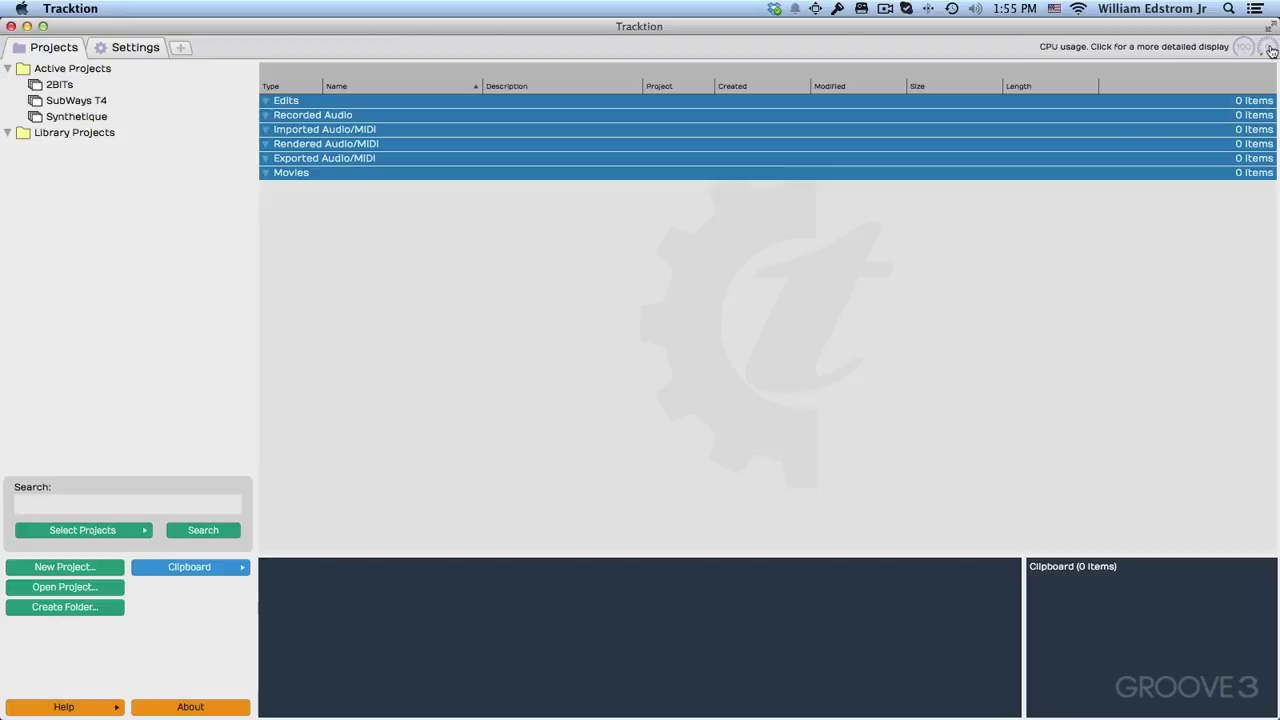
mouse_move(1262, 52)
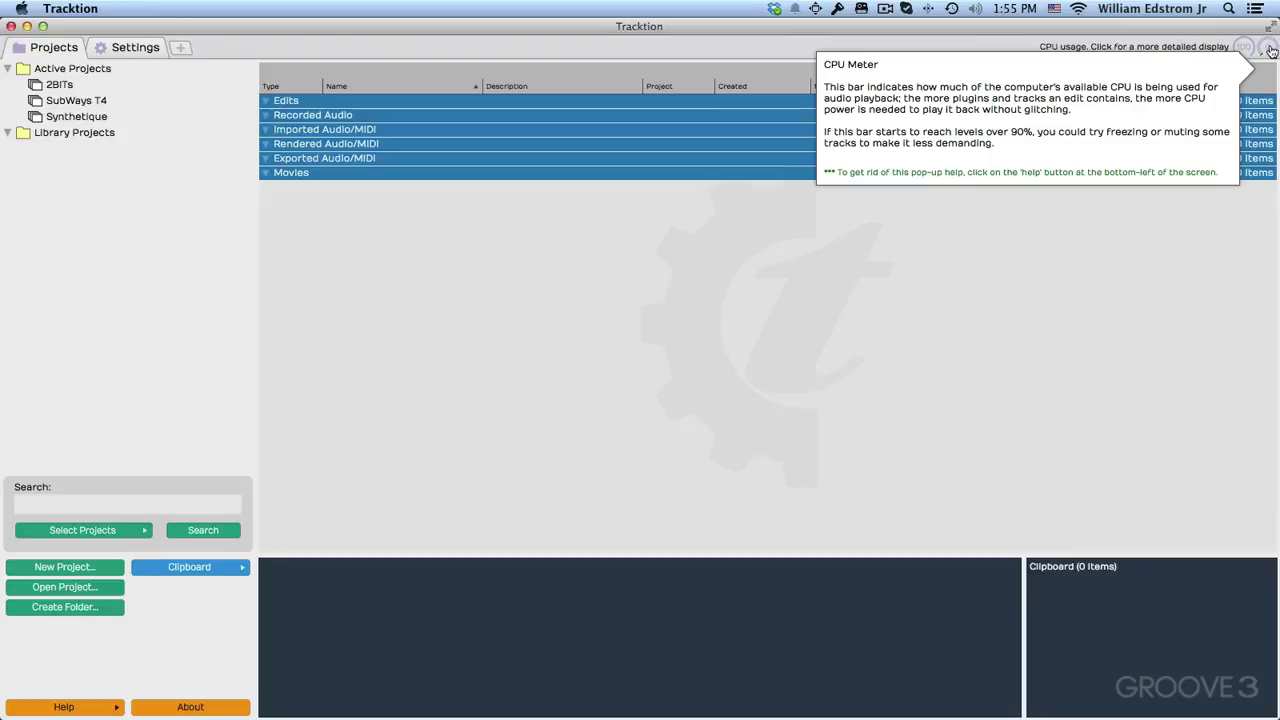
left_click(82, 712)
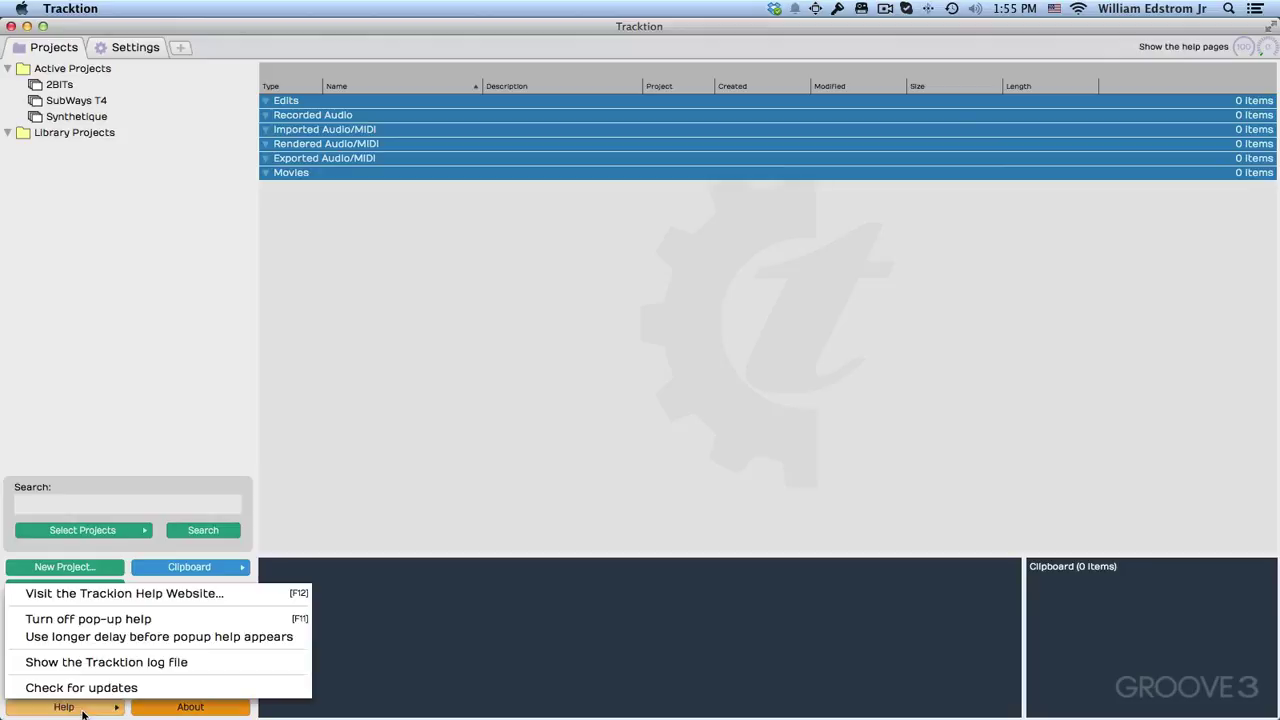
left_click(75, 621)
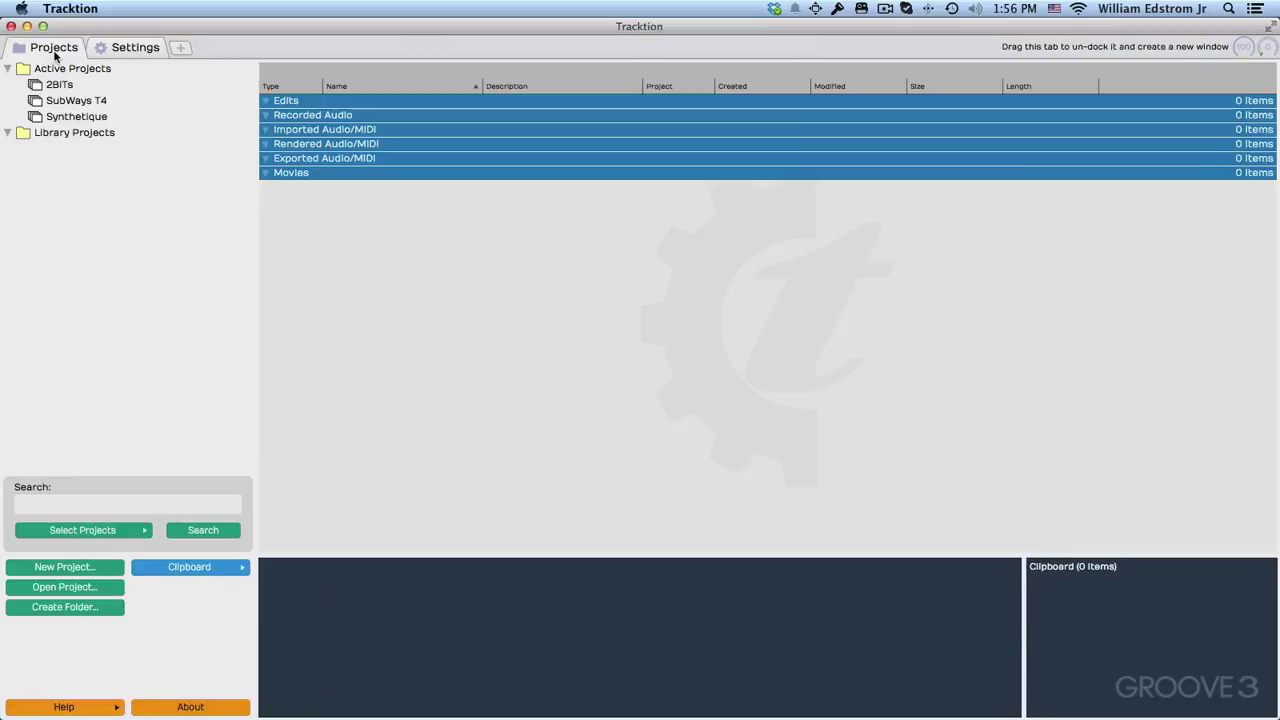
- Open the Synthetique edit from the Synthetique project for editing
left_click(60, 117)
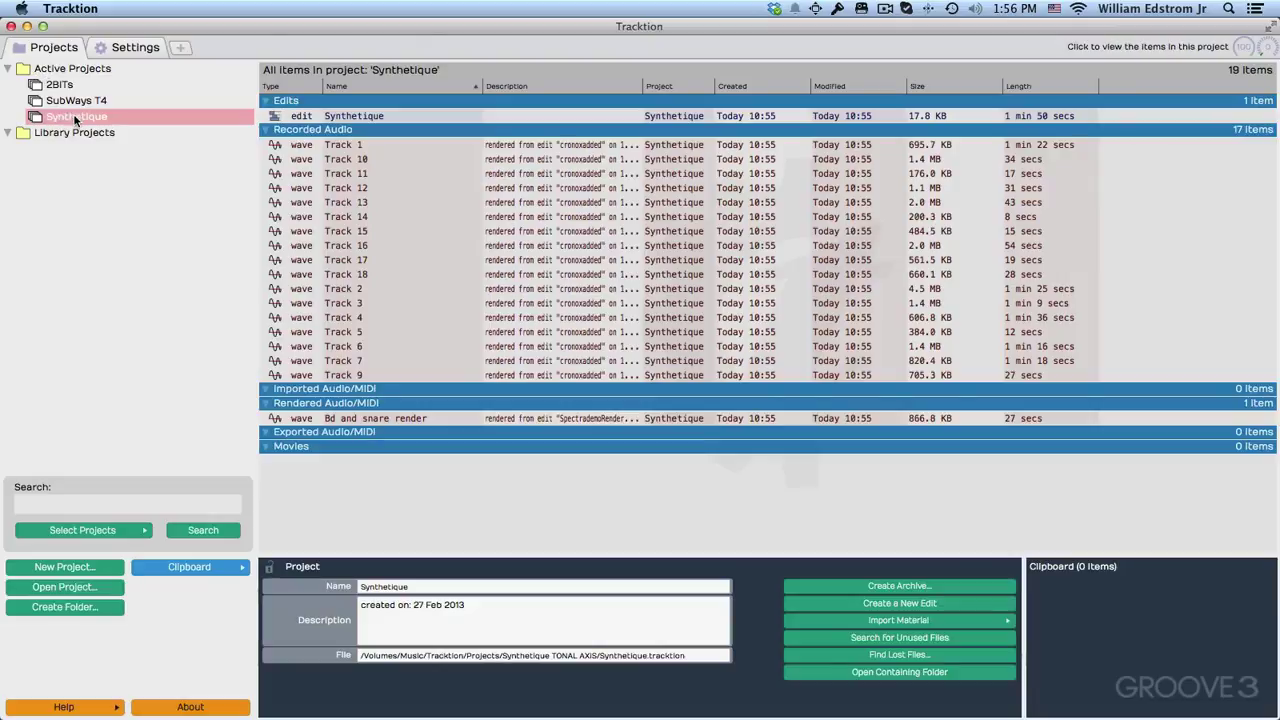
double_click(354, 118)
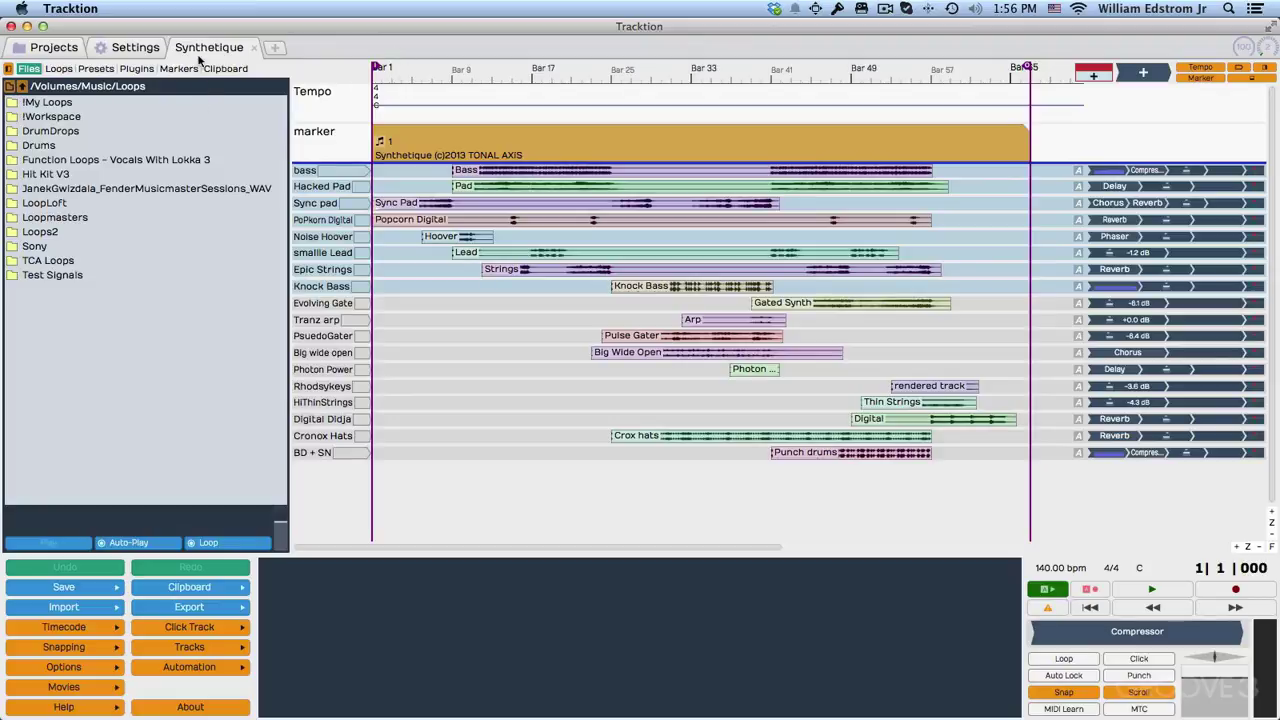
- Undock the Synthetique edit into its own window and dock it back into the main window
left_click_drag(197, 51, 0, 30)
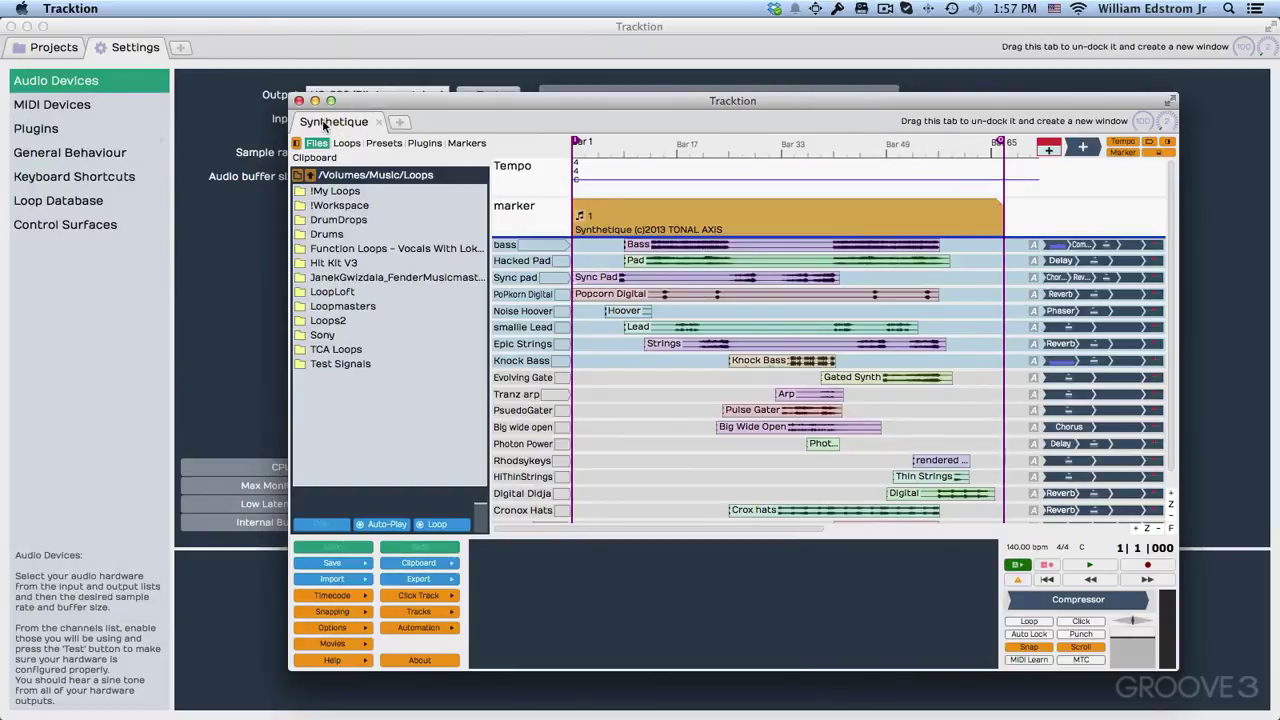
left_click_drag(322, 126, 137, 50)
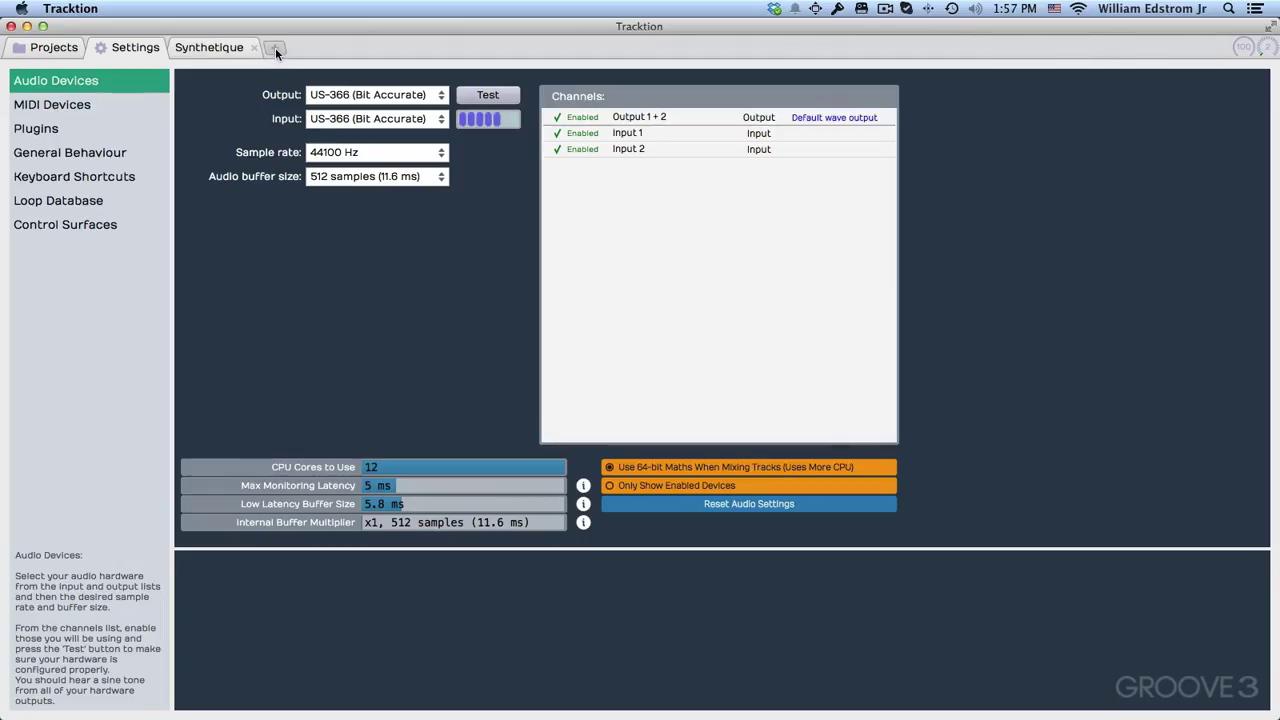
- Look through the projects and edits offered for opening in a new tab, including the Synthetique edit
left_click(275, 47)
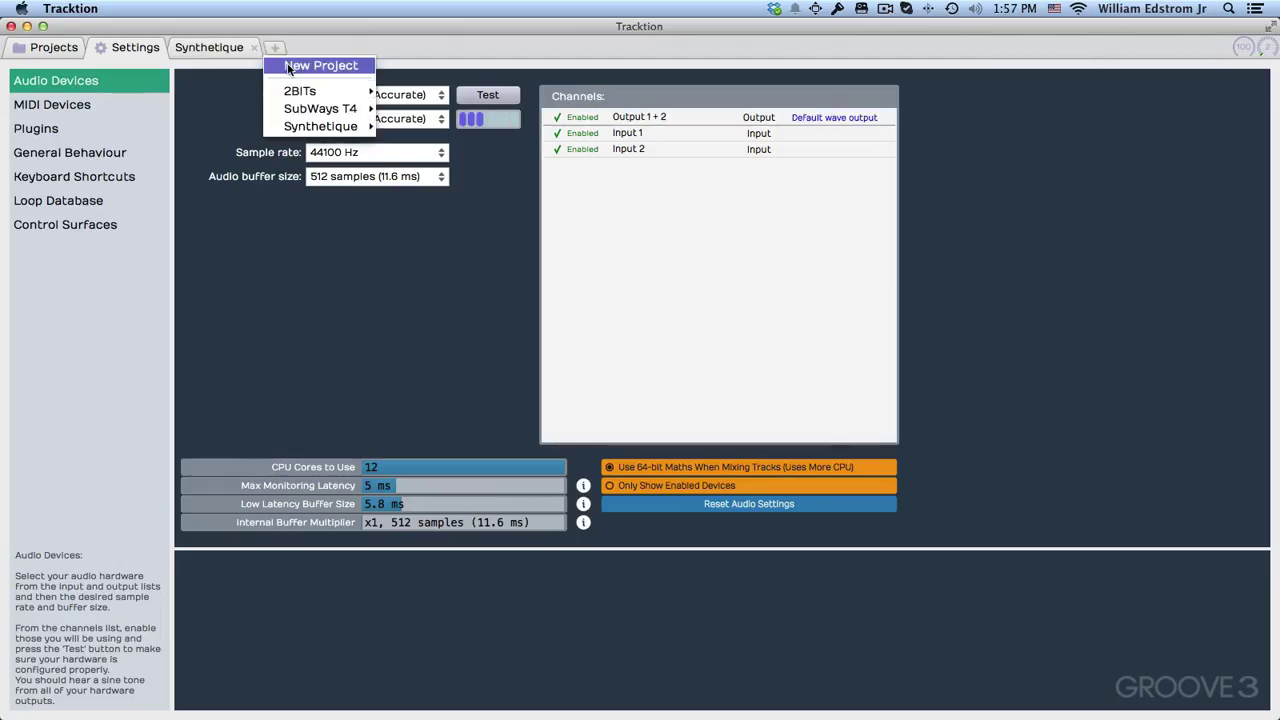
mouse_move(335, 110)
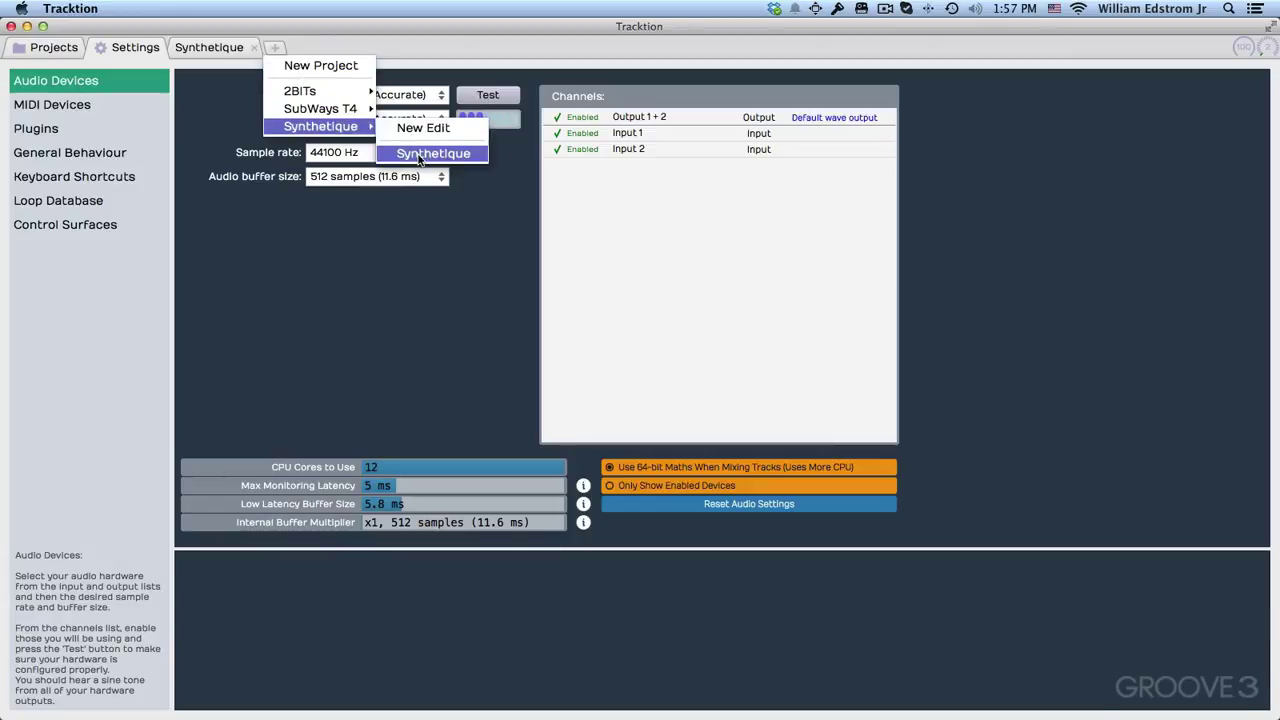
left_click(420, 155)
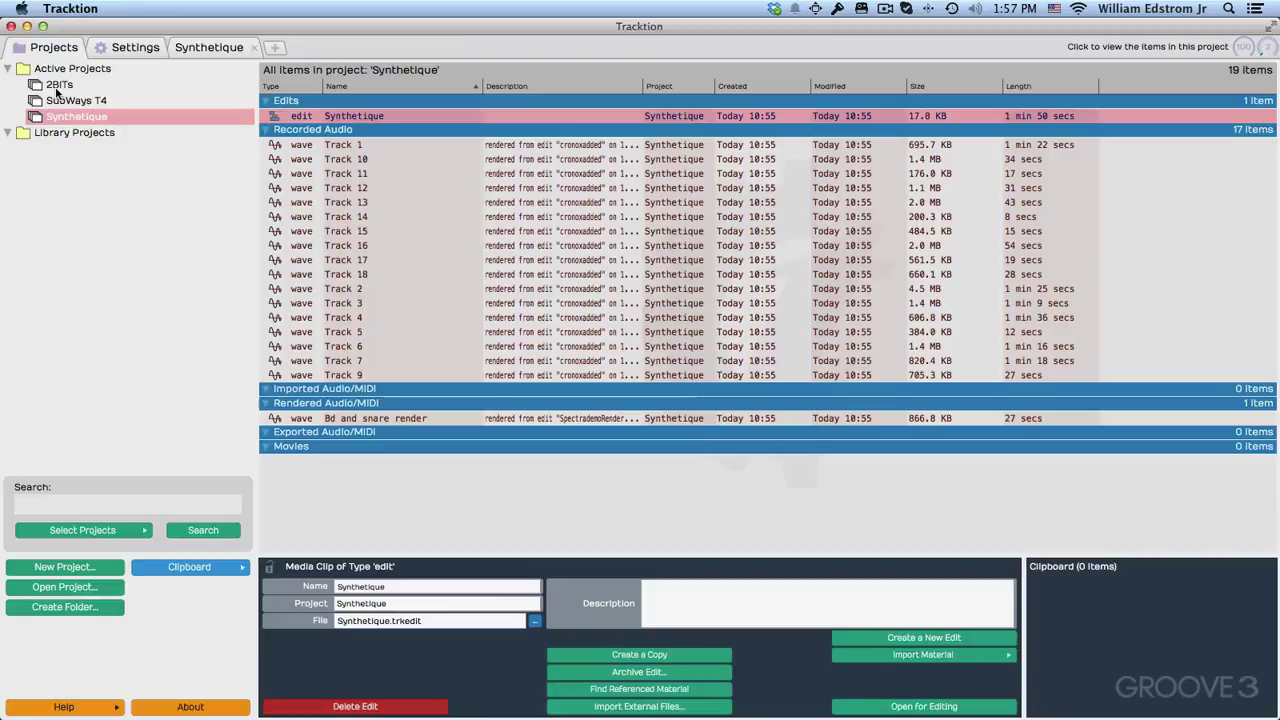
- Browse the items contained in the 2BITs, SubWays T4 and Synthetique projects
left_click(55, 88)
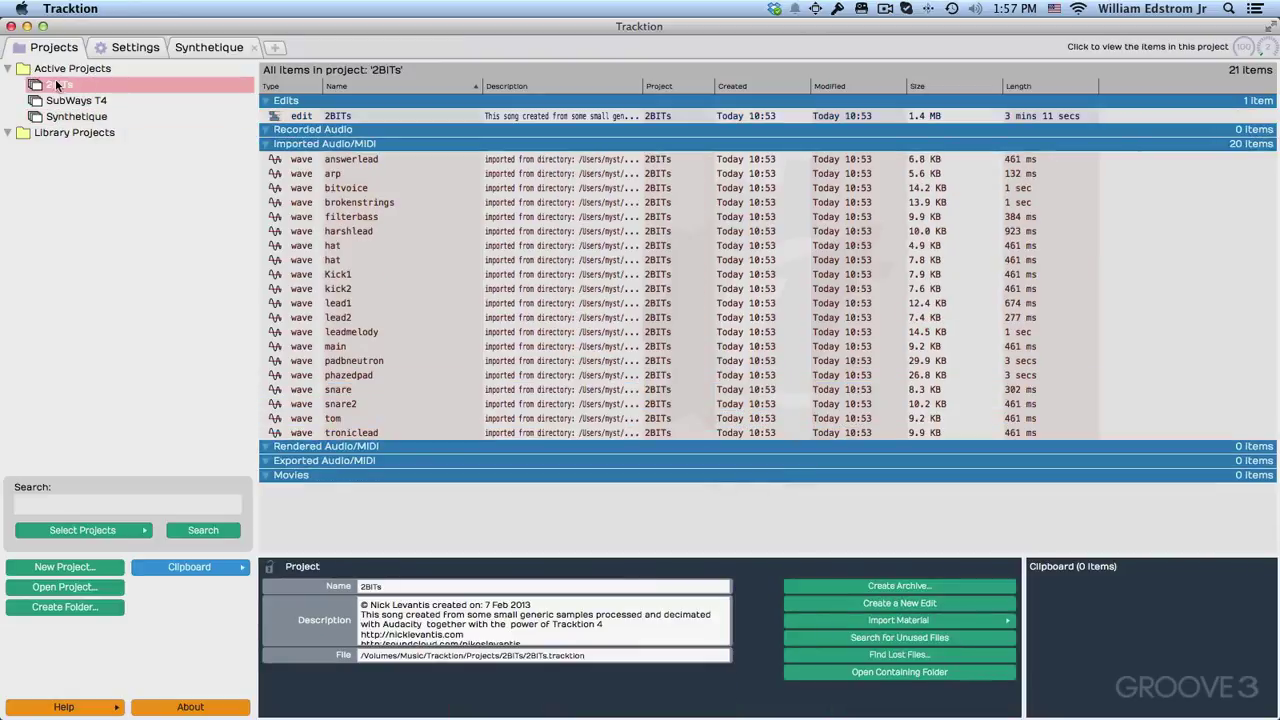
left_click(69, 117)
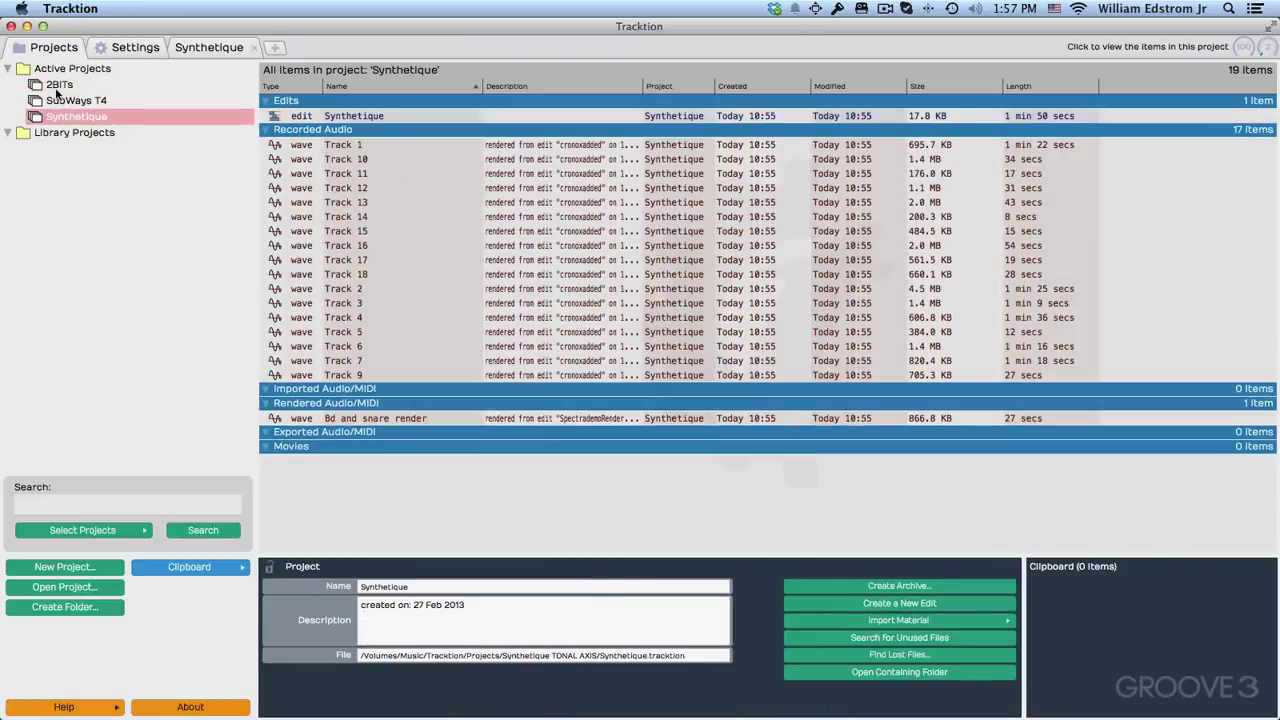
left_click(57, 89)
left_click(57, 101)
left_click(55, 118)
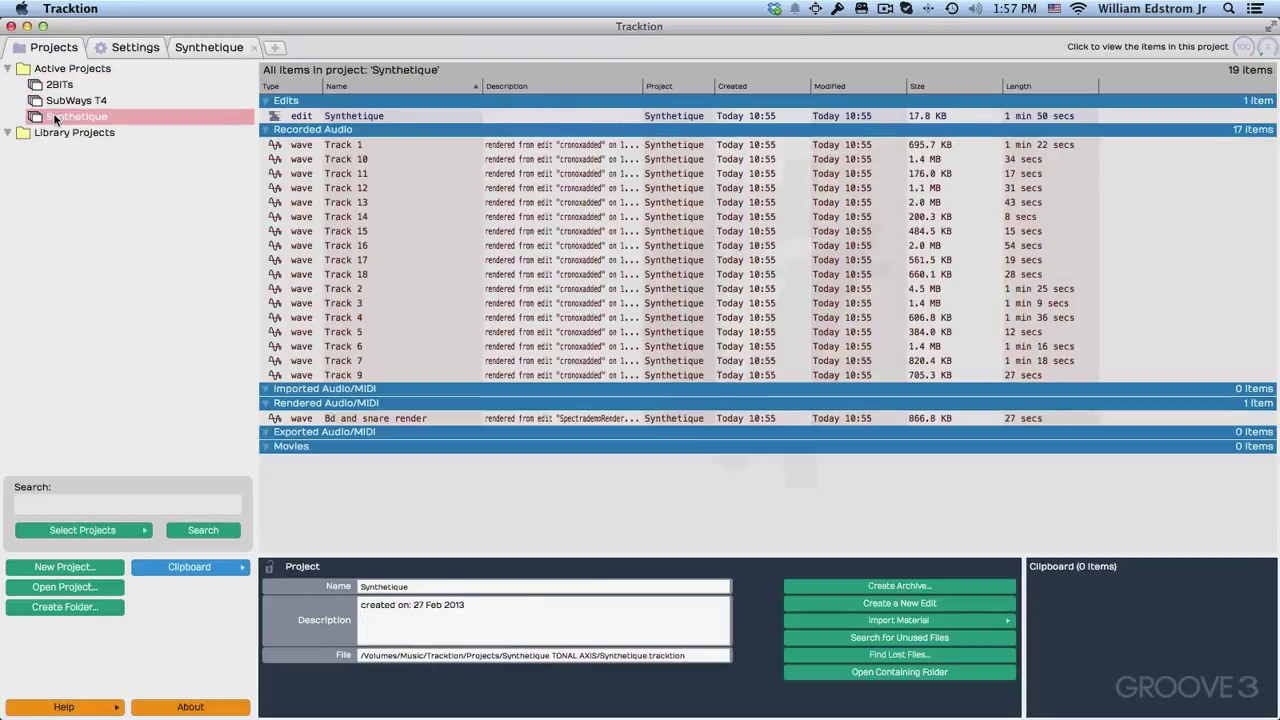
left_click(57, 87)
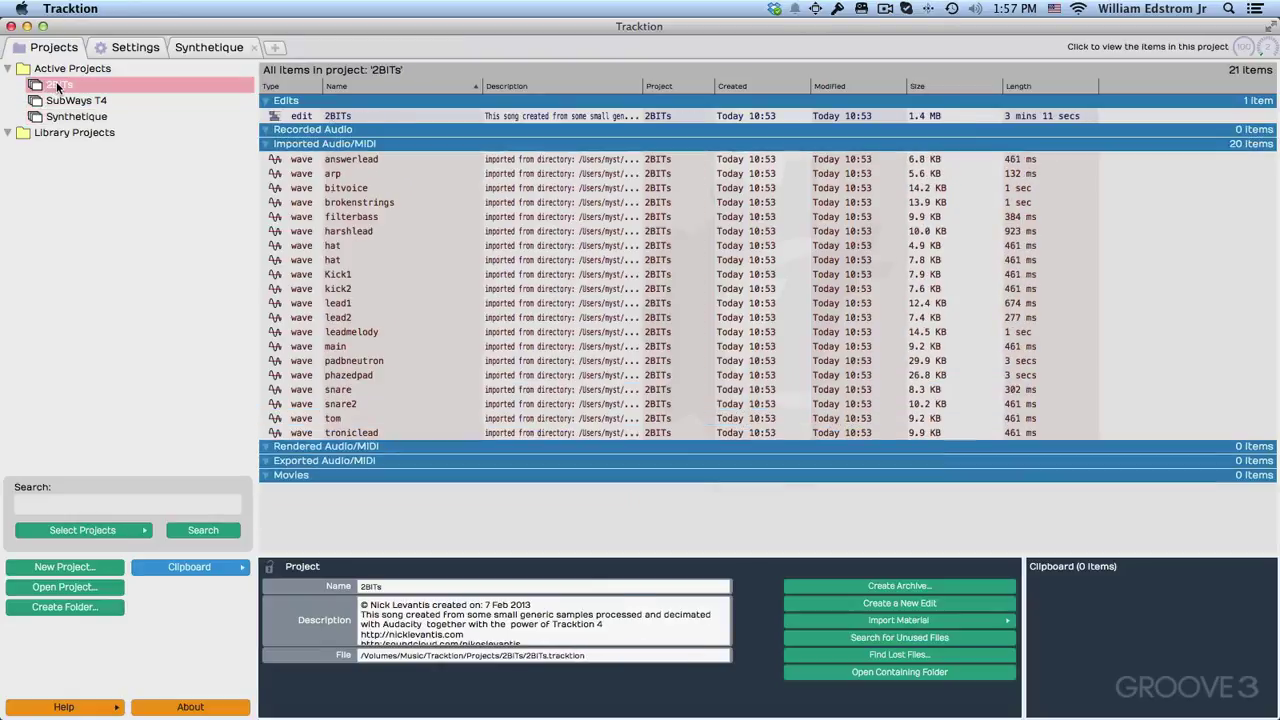
left_click(61, 102)
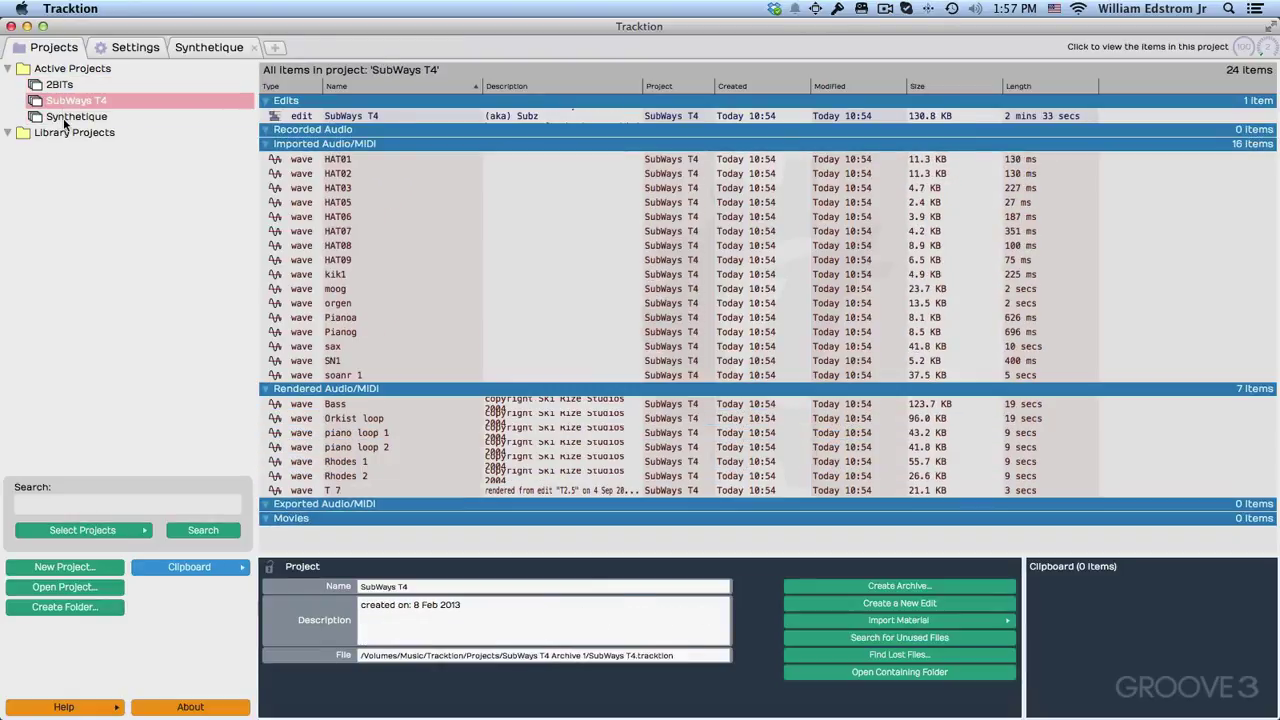
left_click(64, 119)
left_click(57, 87)
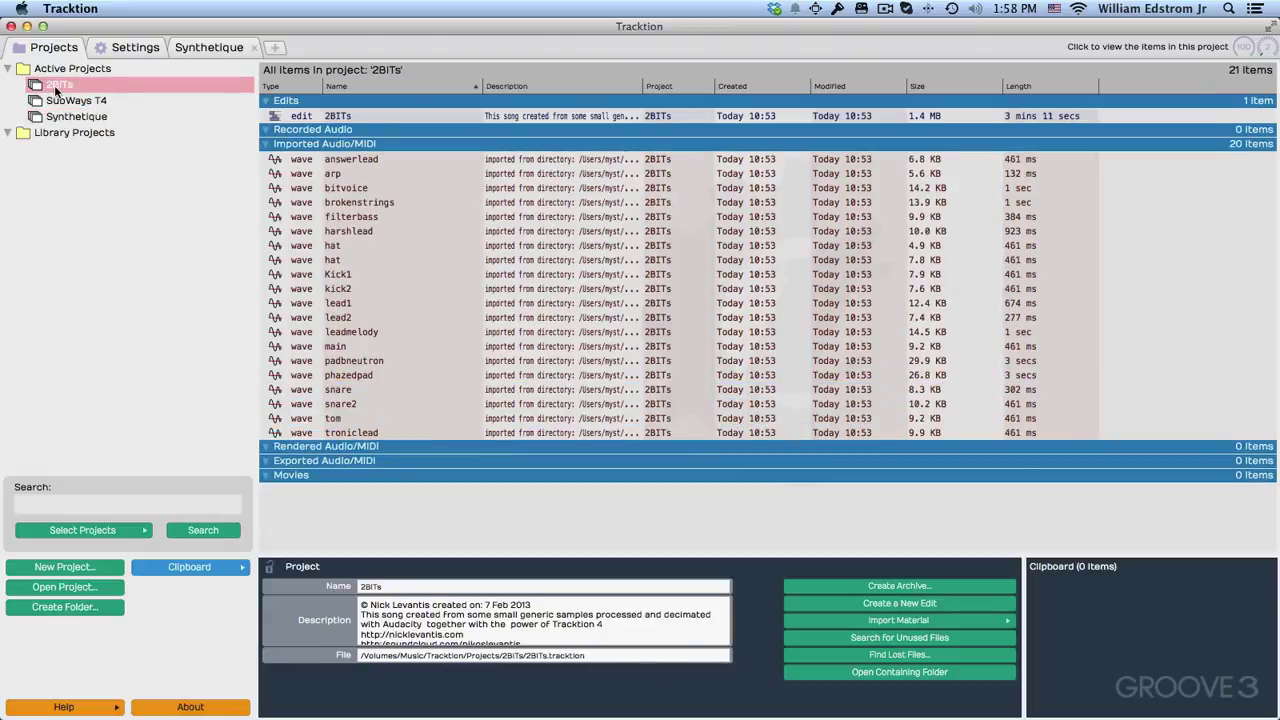
left_click(61, 102)
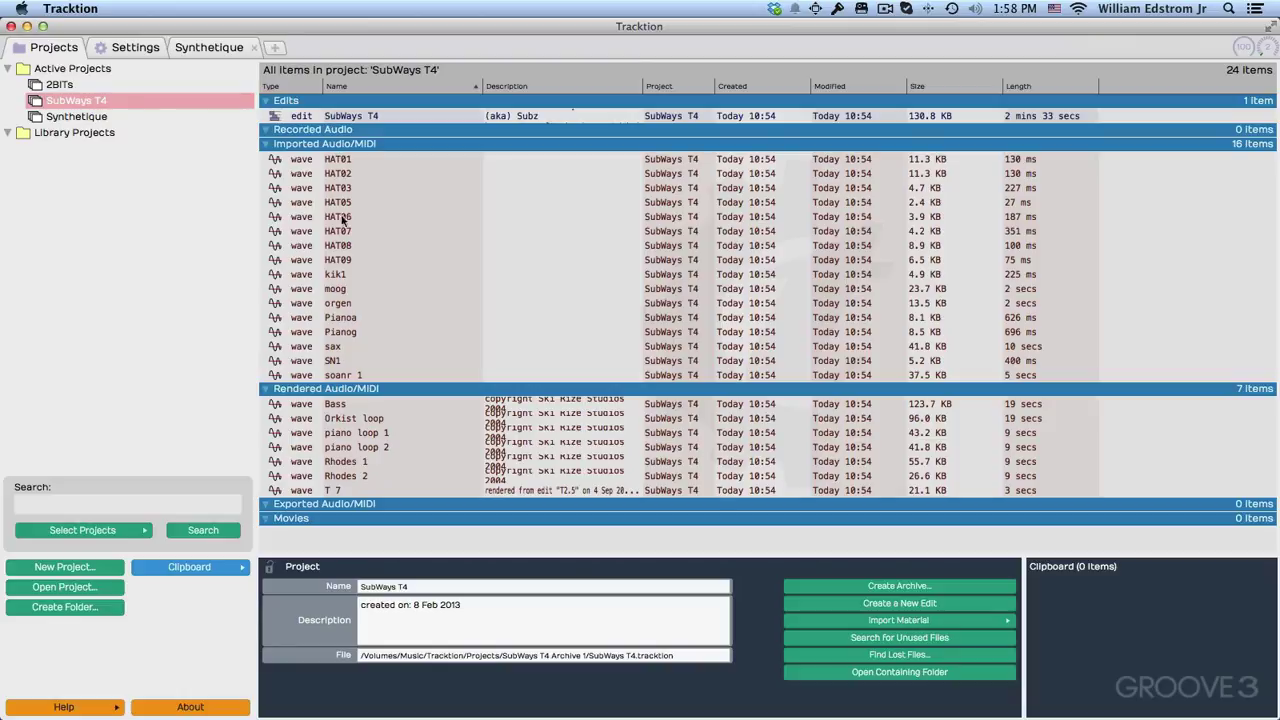
key("Up")
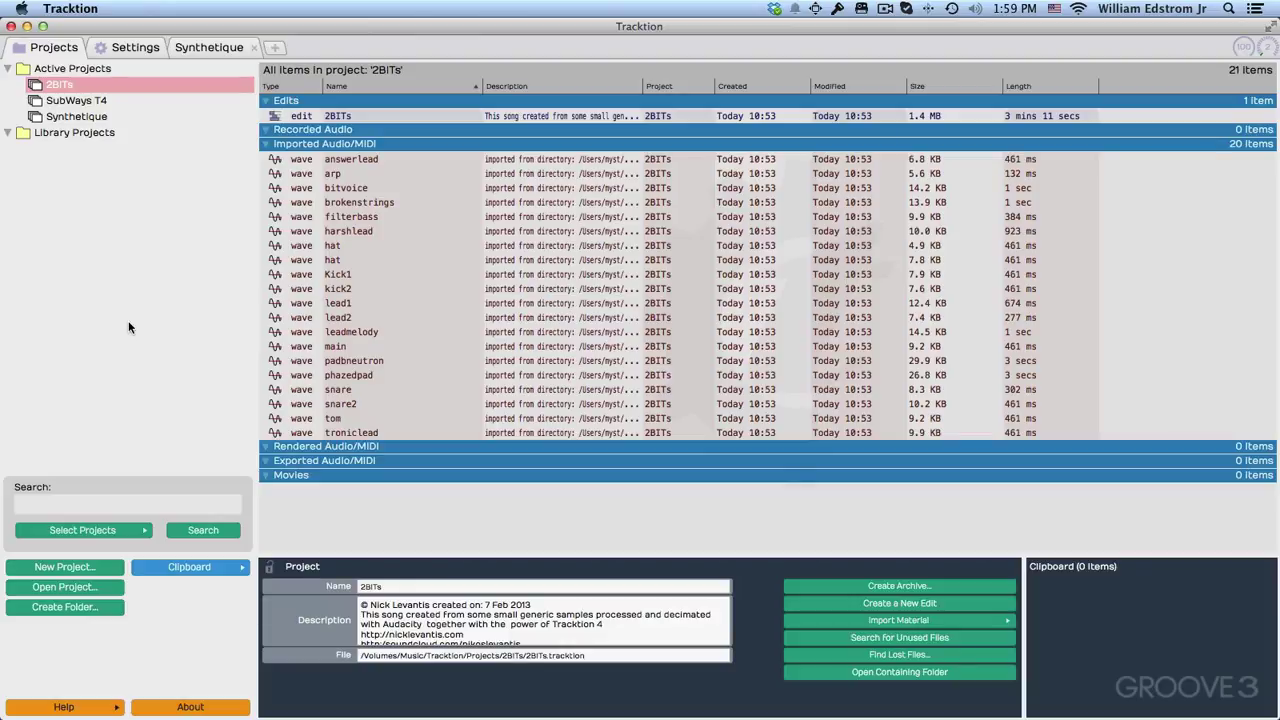
left_click(62, 106)
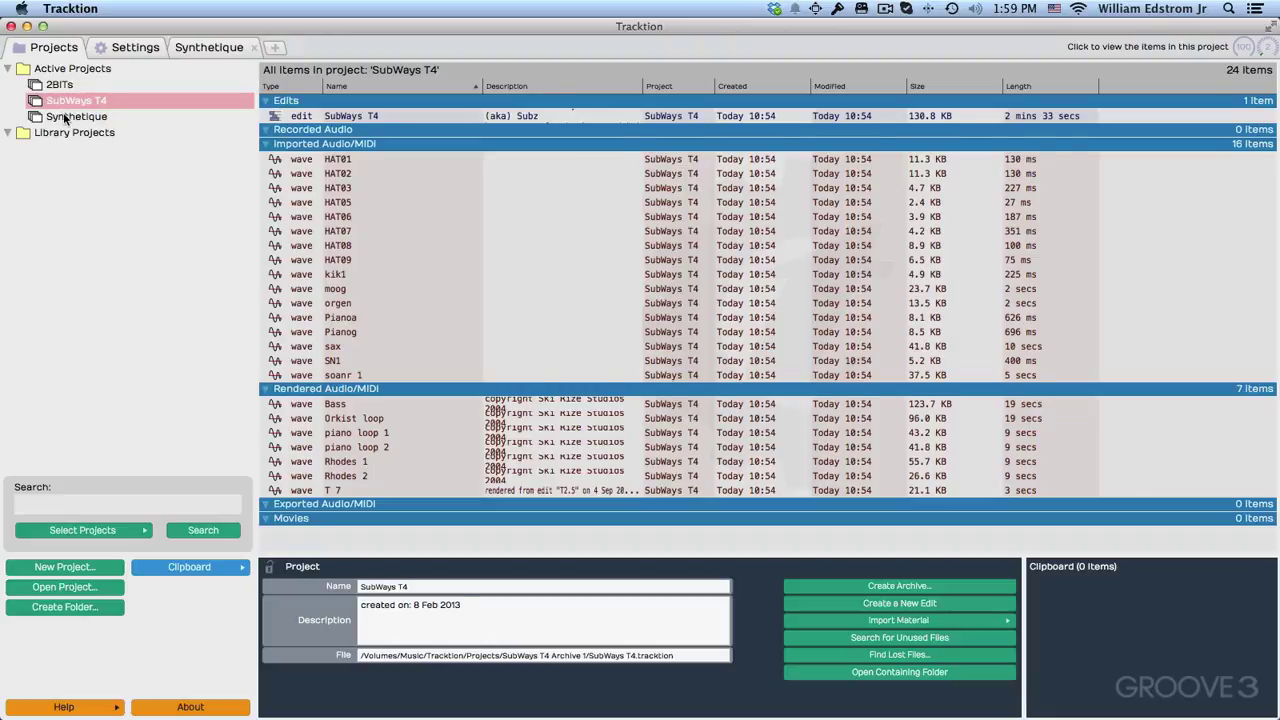
left_click(64, 118)
- View the properties of the 2BITs edit and the filterbass audio item in the 2BITs project
left_click(62, 88)
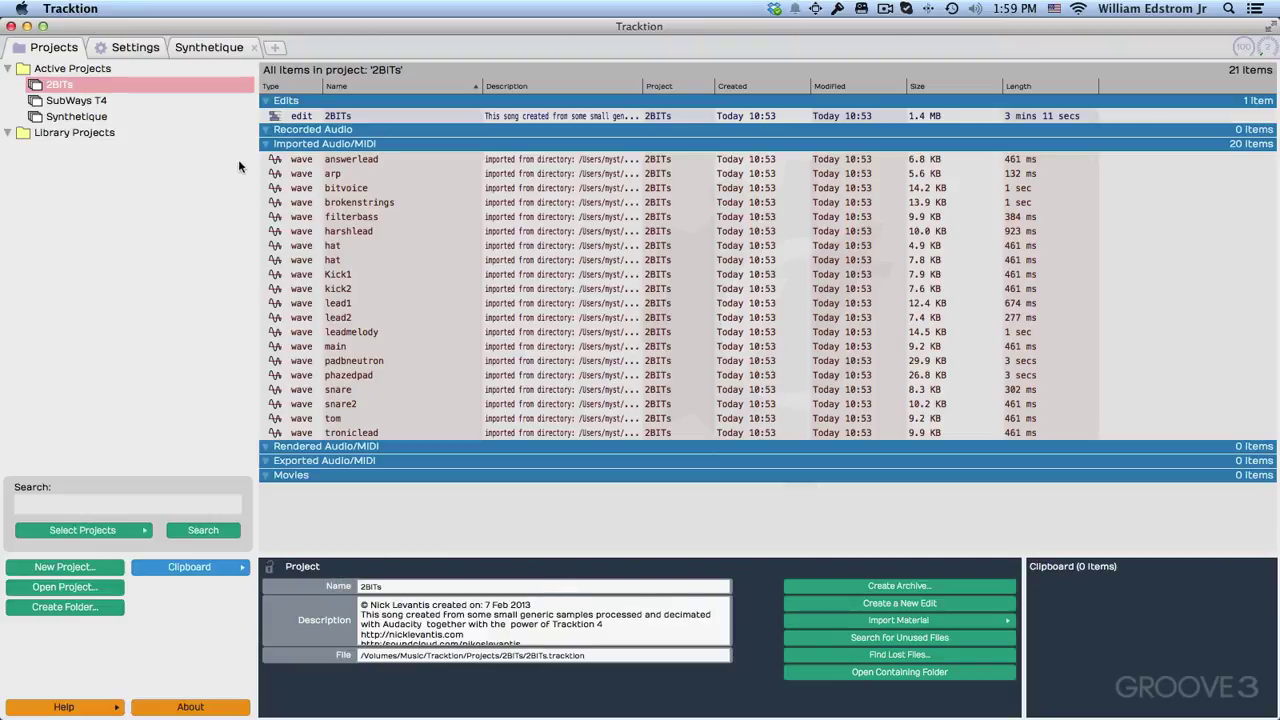
left_click(352, 116)
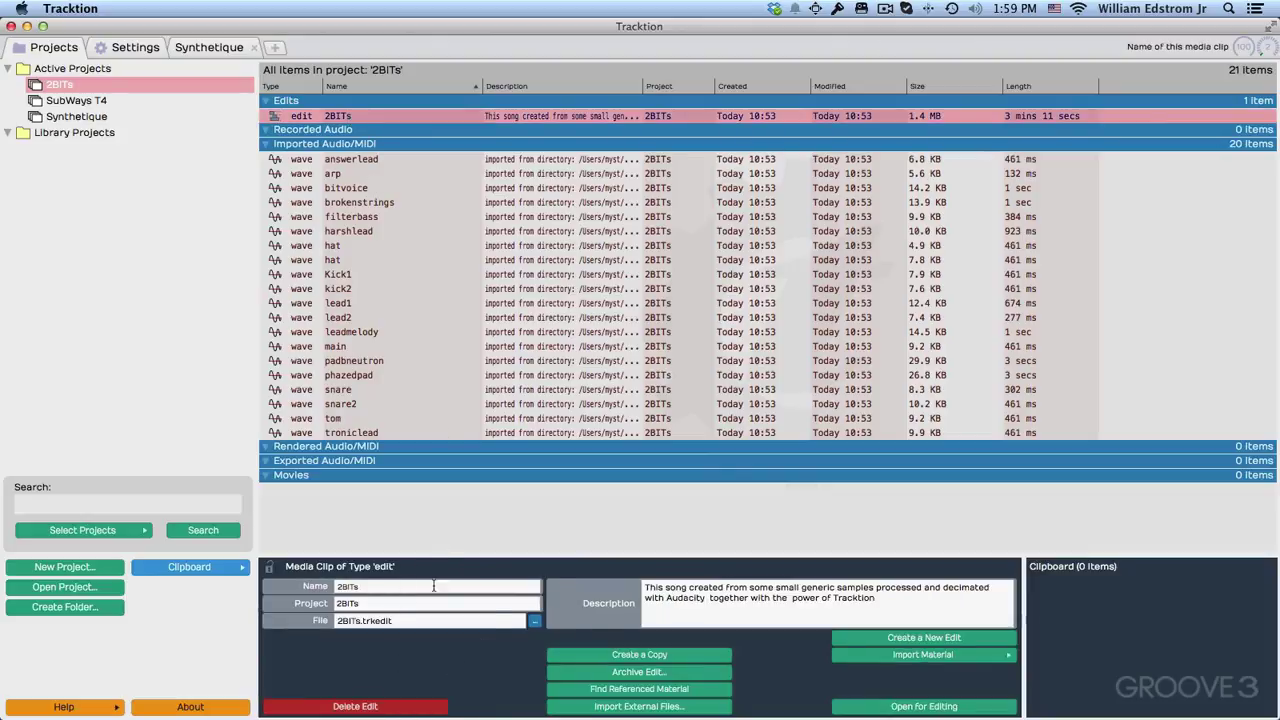
left_click(303, 220)
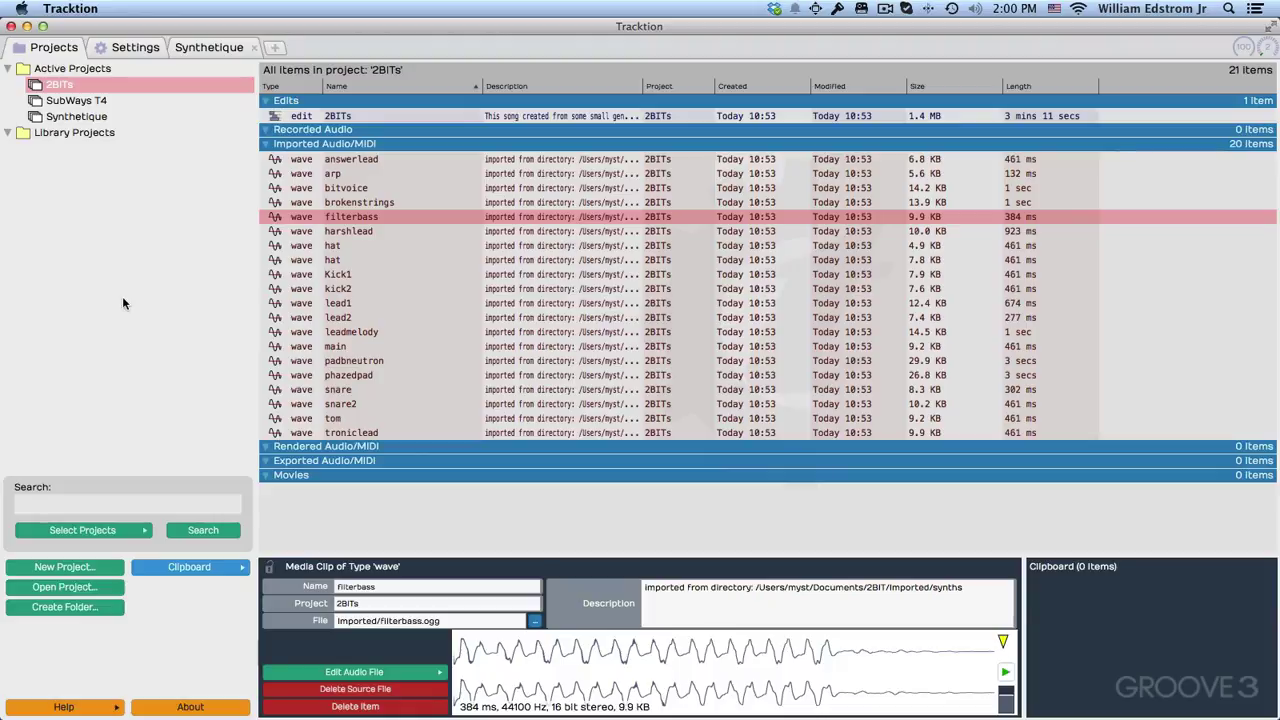
- Create a new project named Hello World in the folder /Volumes/Music/Tracktion/Projects, with no template
left_click(48, 568)
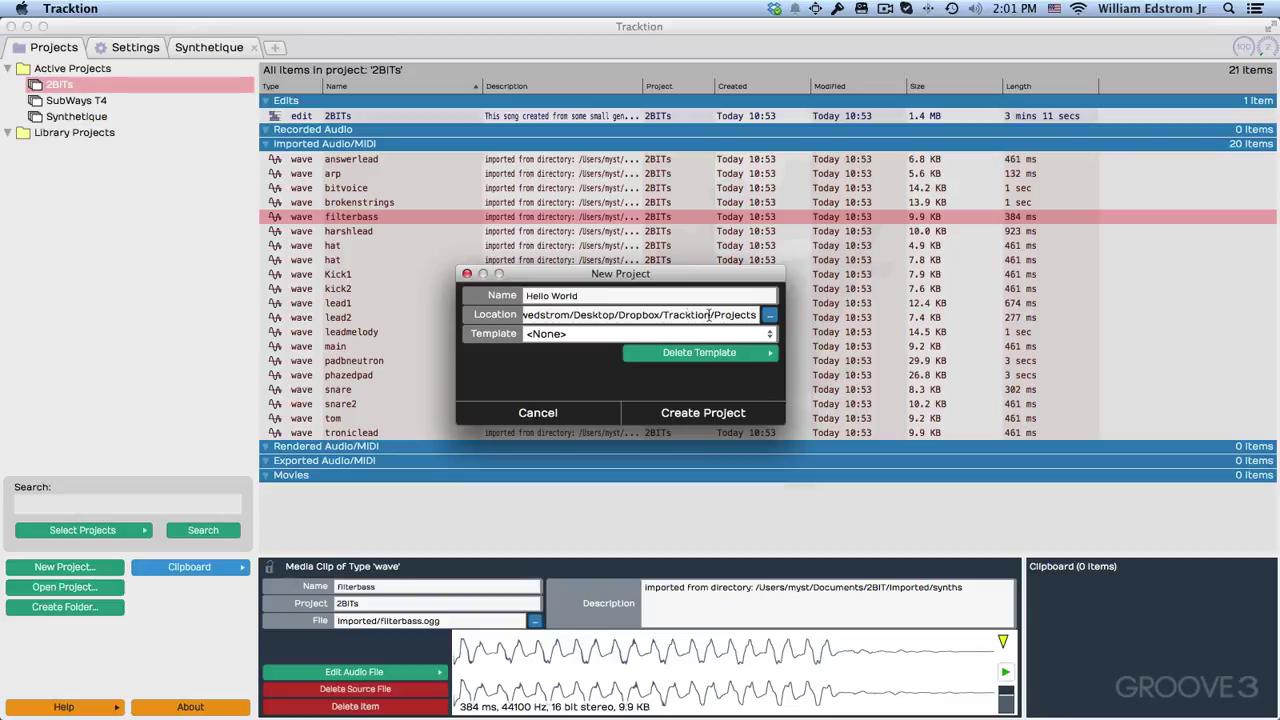
left_click(769, 315)
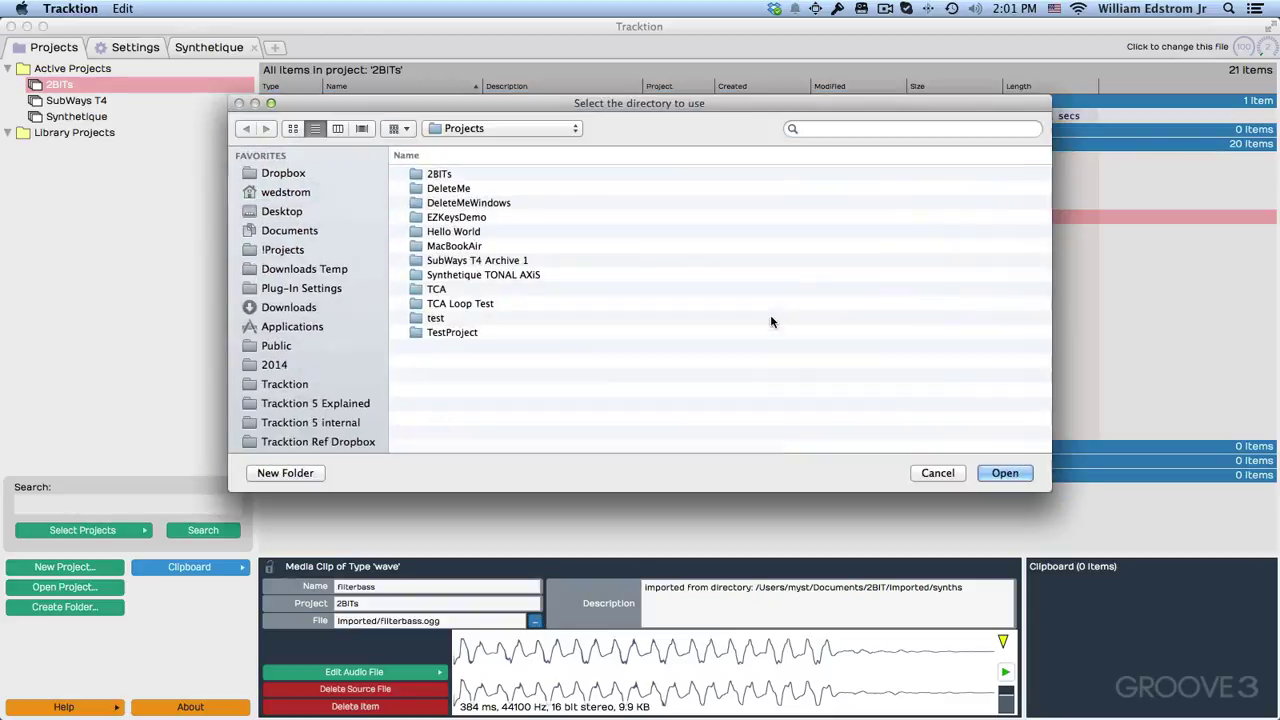
scroll(275, 365, "down", 5)
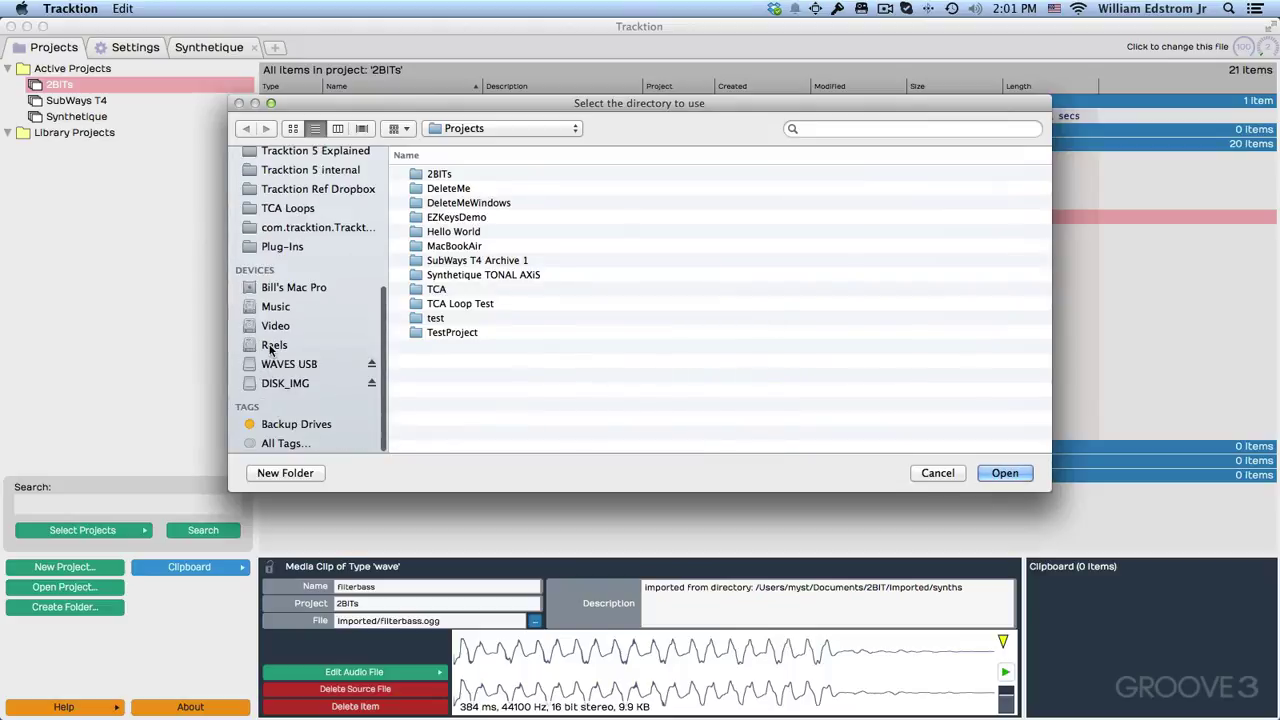
left_click(273, 308)
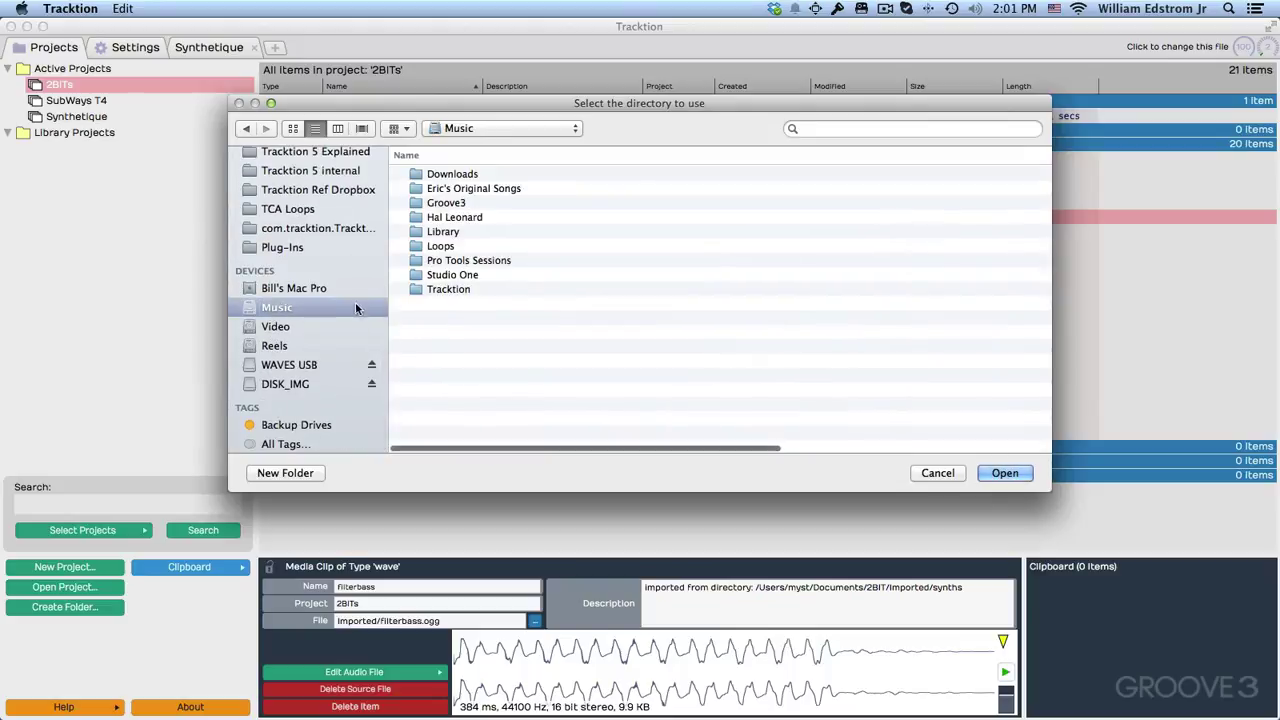
double_click(442, 289)
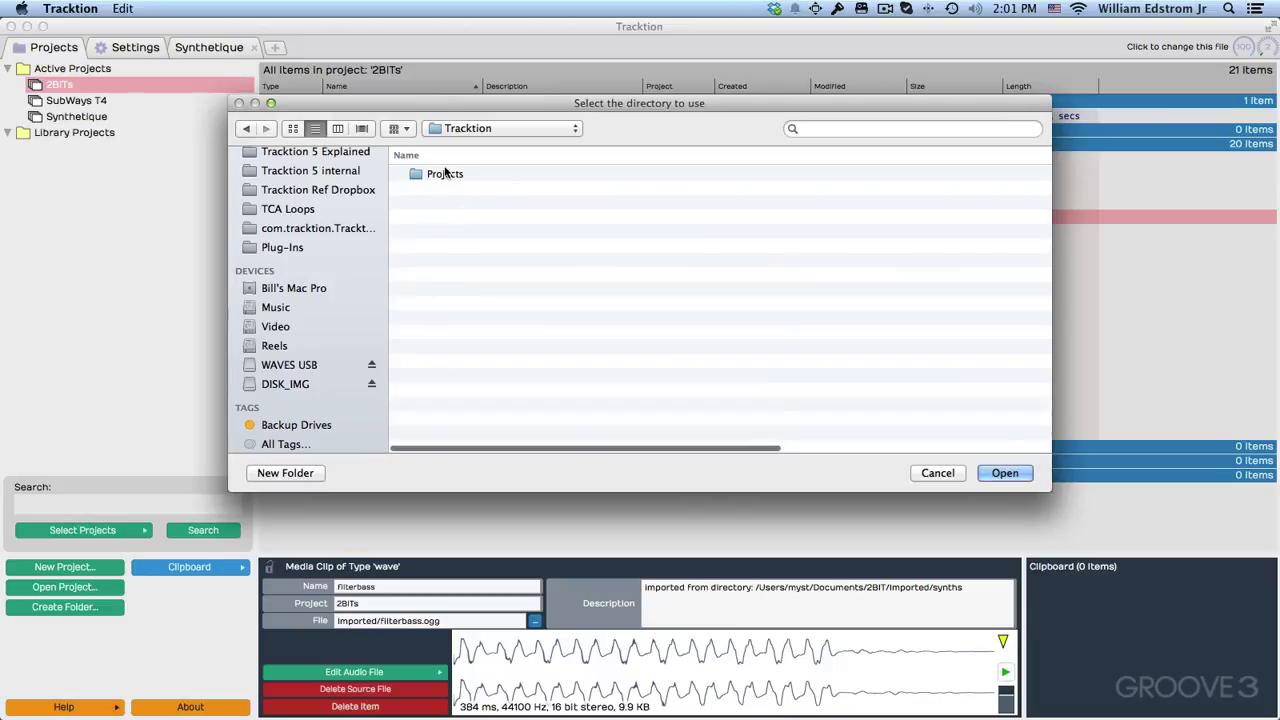
double_click(445, 173)
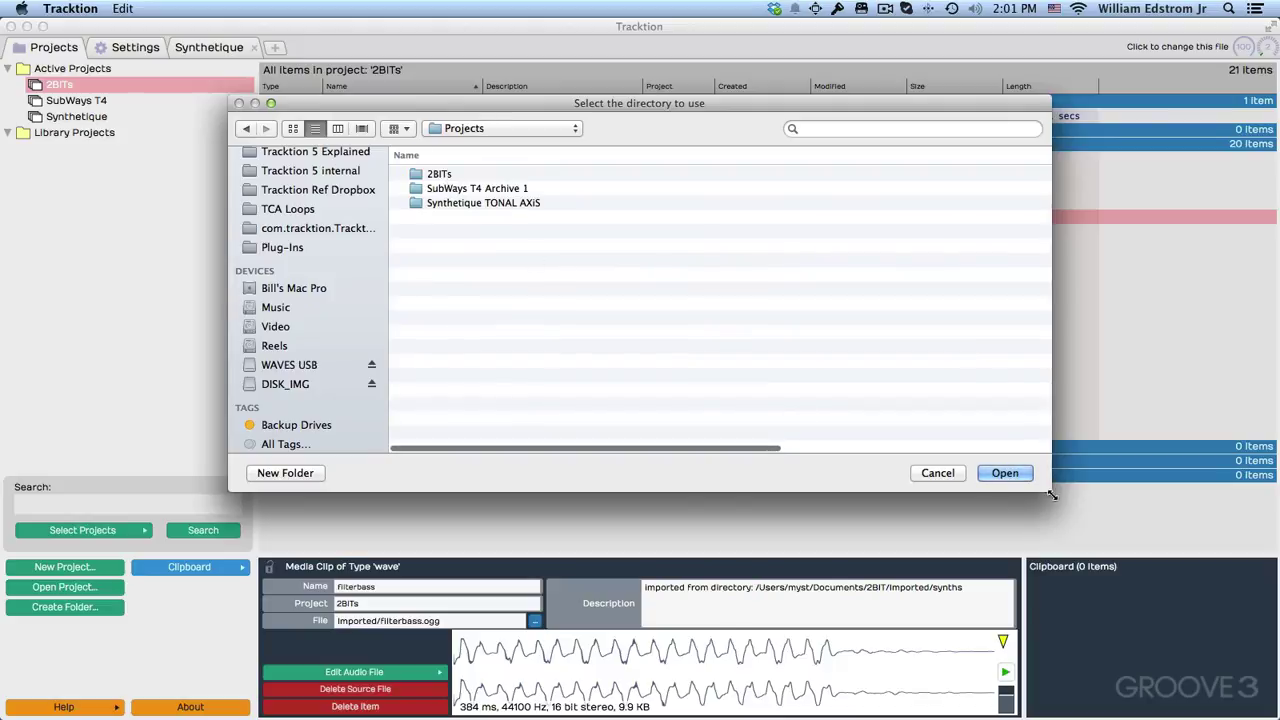
left_click(1005, 473)
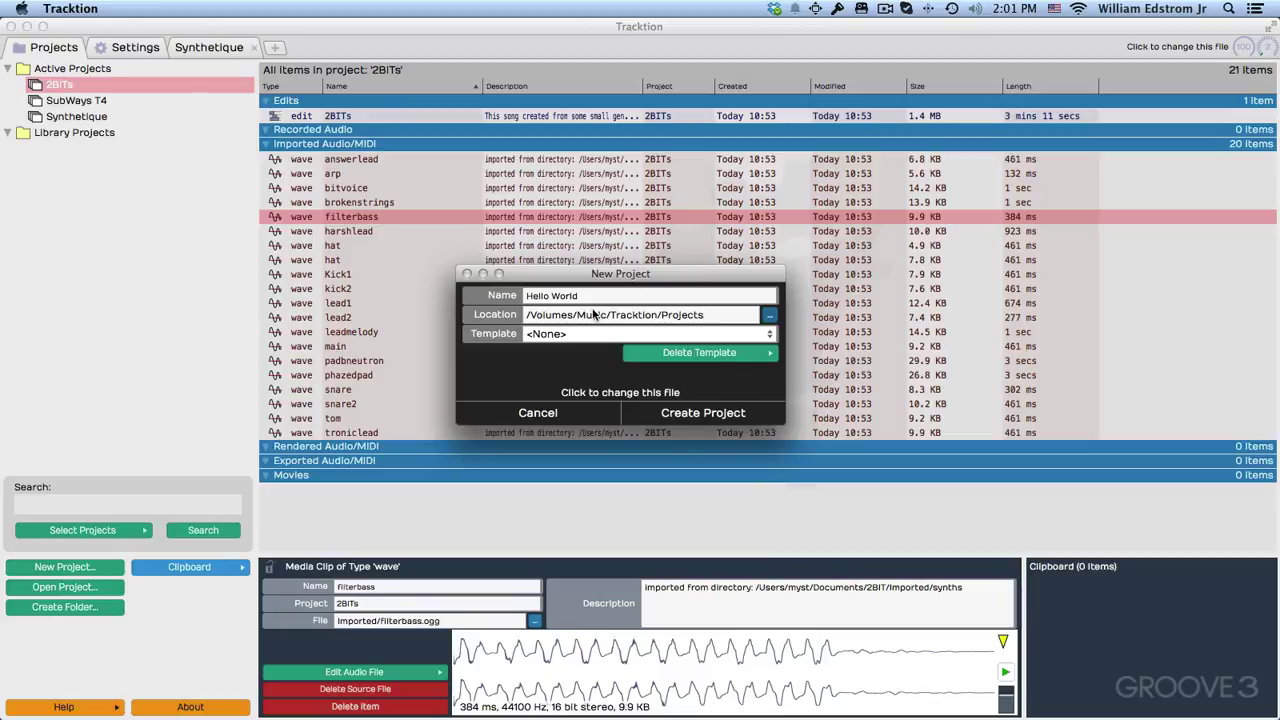
left_click(683, 419)
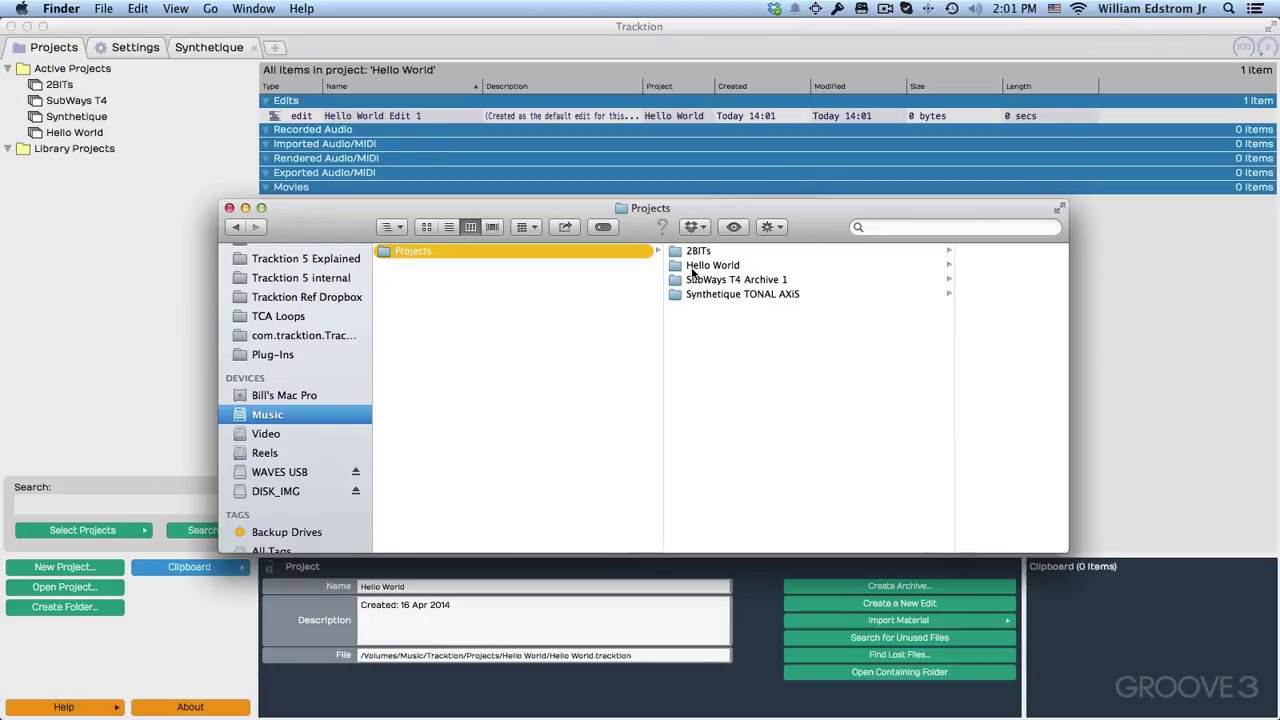
- Check the Hello World project folder's files in Finder, close its window and open the Hello World Edit 1 edit in Tracktion
left_click(712, 266)
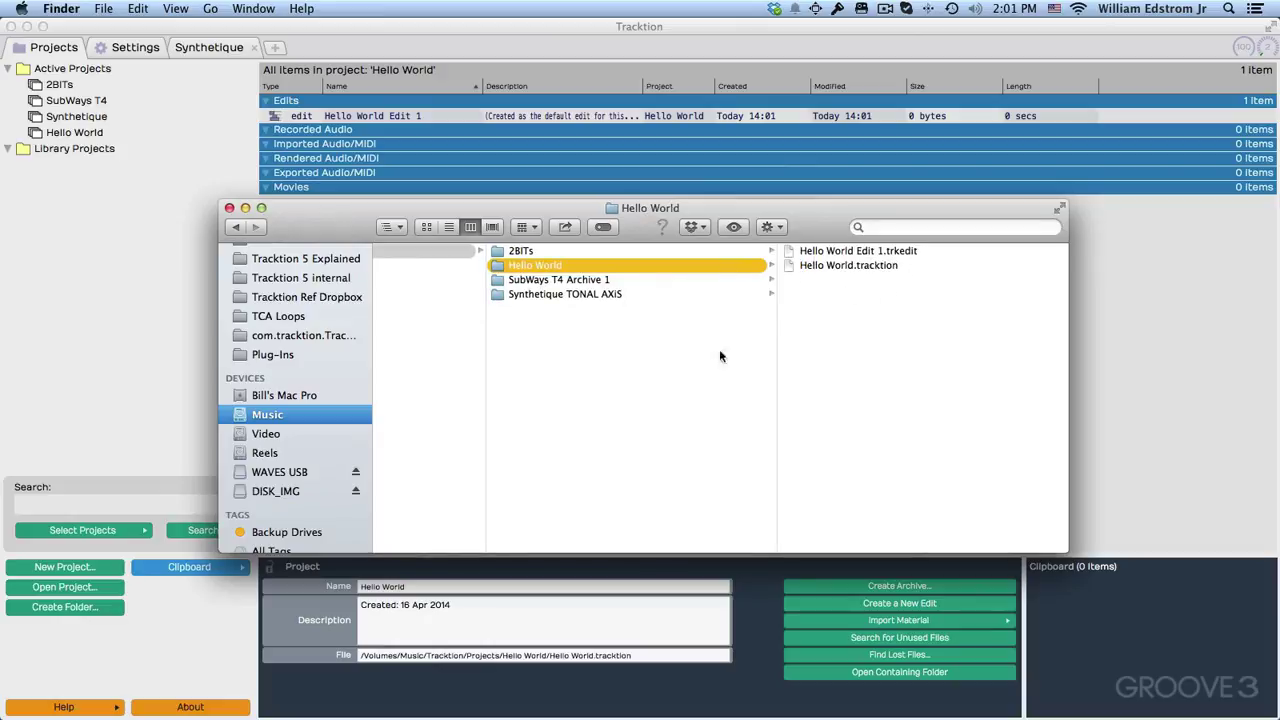
left_click(229, 208)
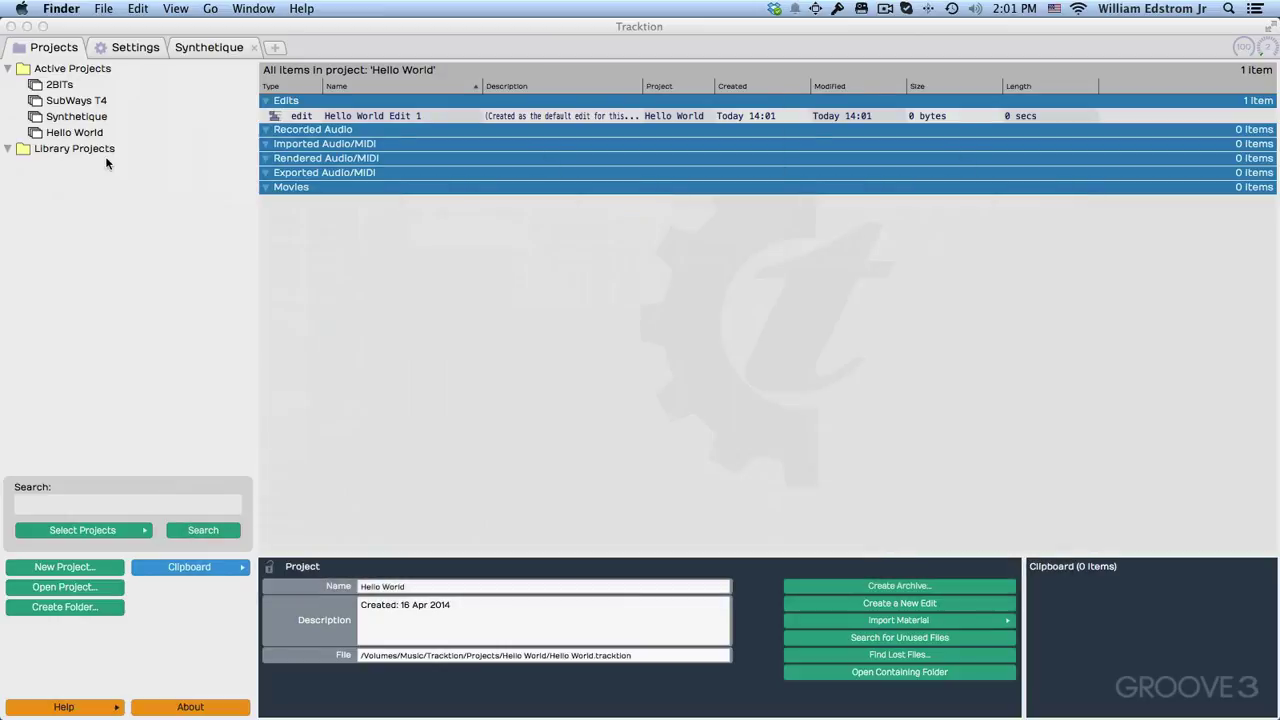
left_click(325, 118)
double_click(325, 118)
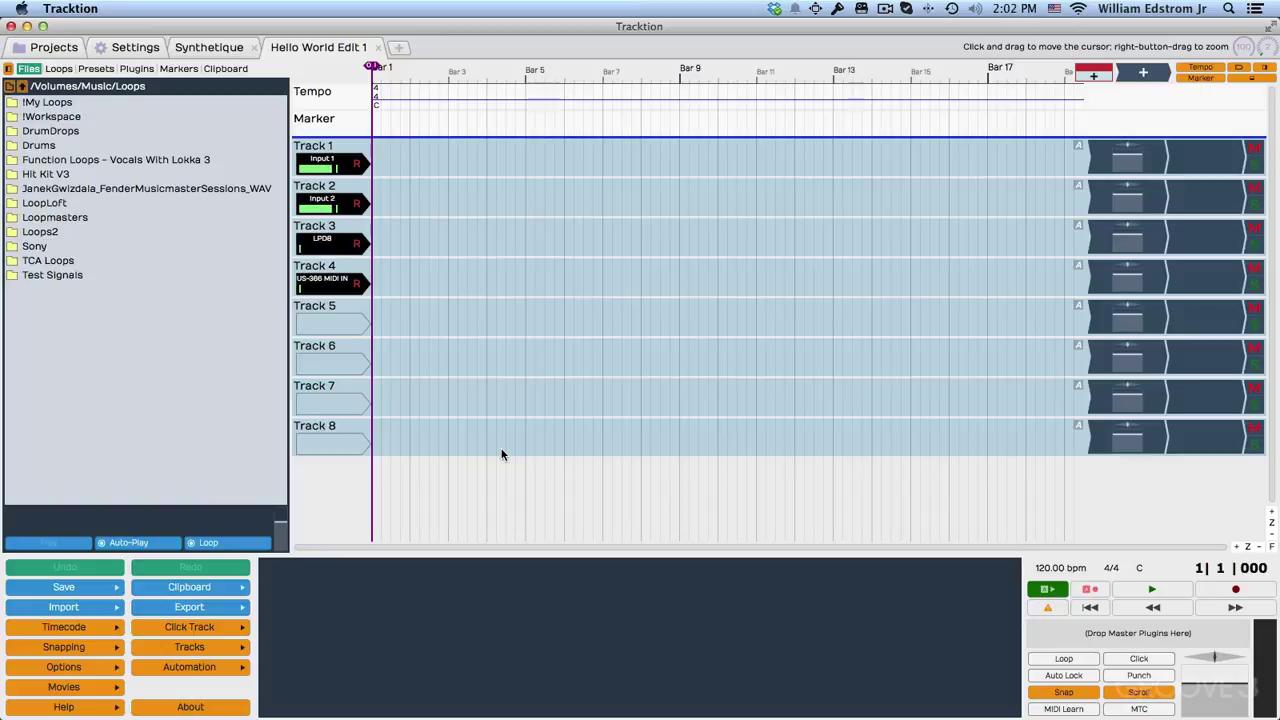
- Arm Track 1 for Input 1 and record an audio take of about seven bars from bar 1
left_click(357, 165)
key("r")
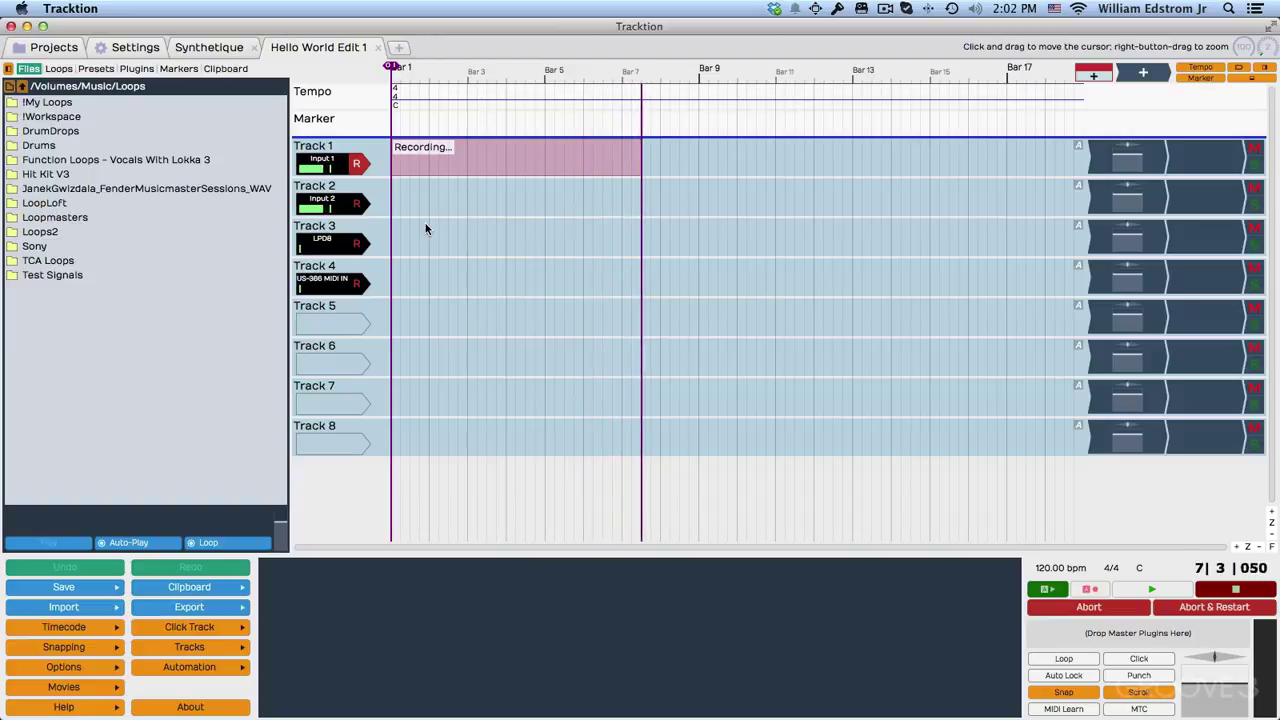
key("space")
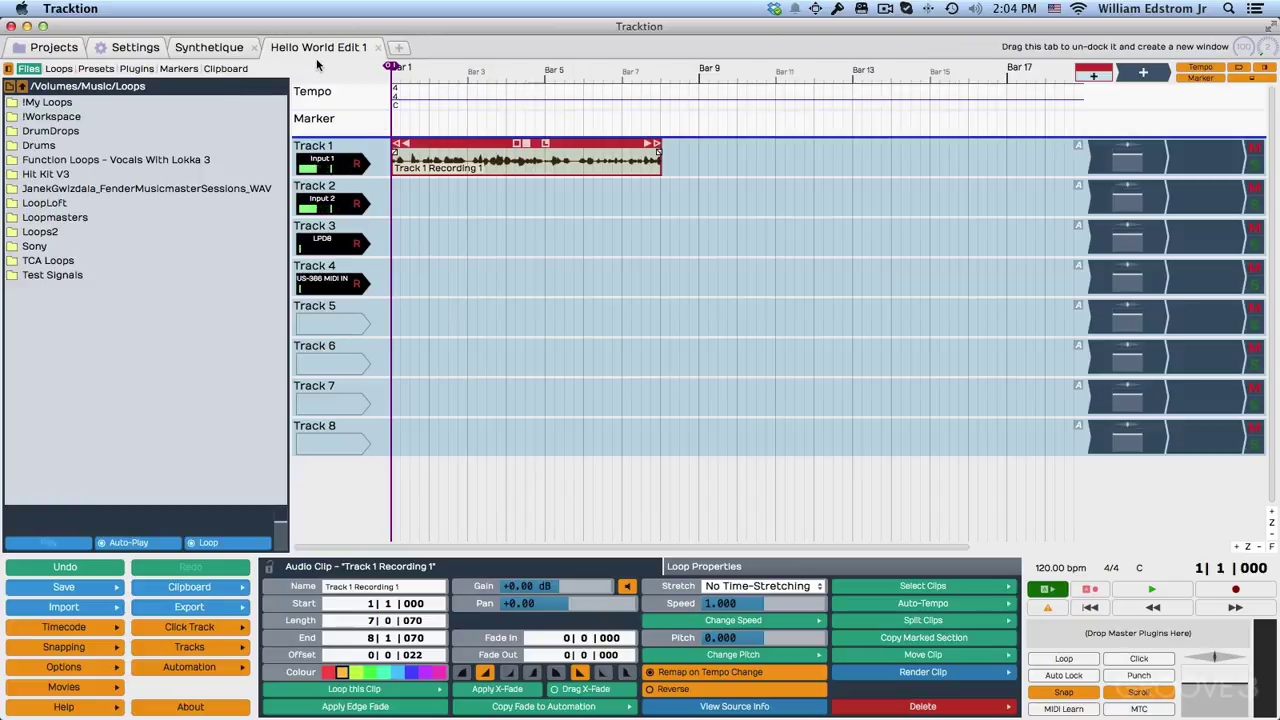
- Switch to the Synthetique edit and play its opening twice from bar 1, stopping playback each time
left_click(214, 50)
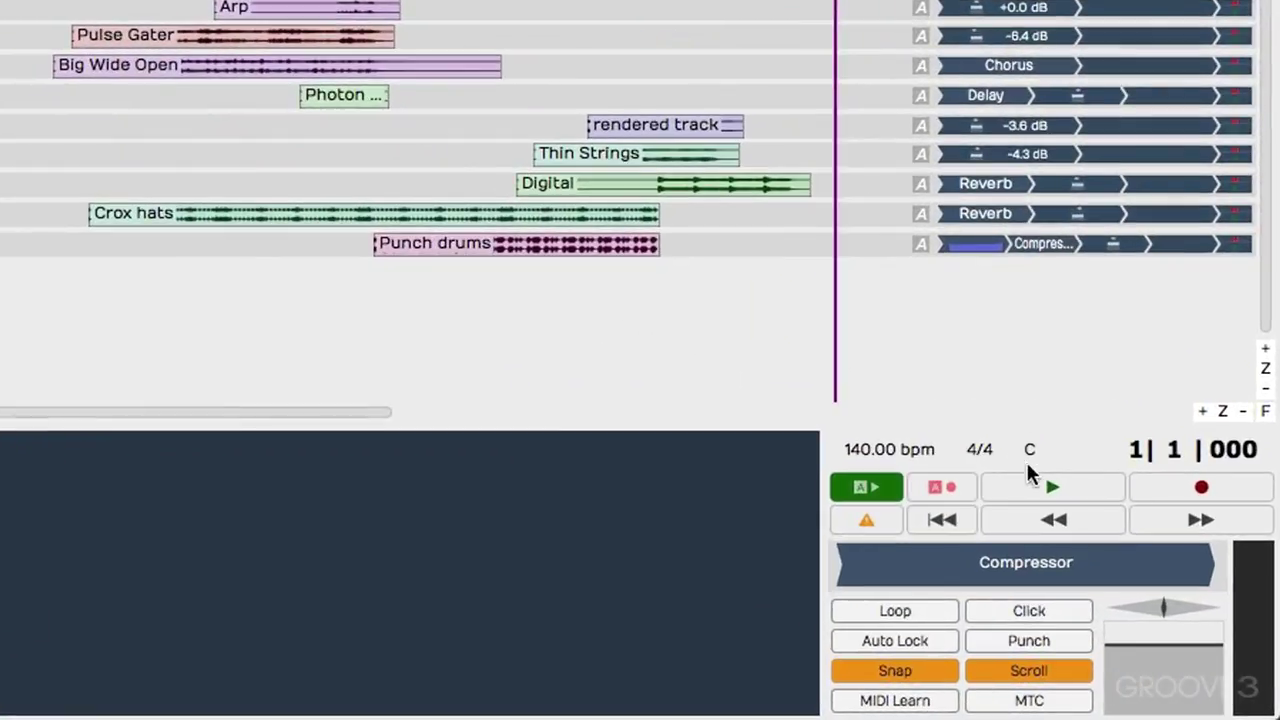
left_click(1075, 490)
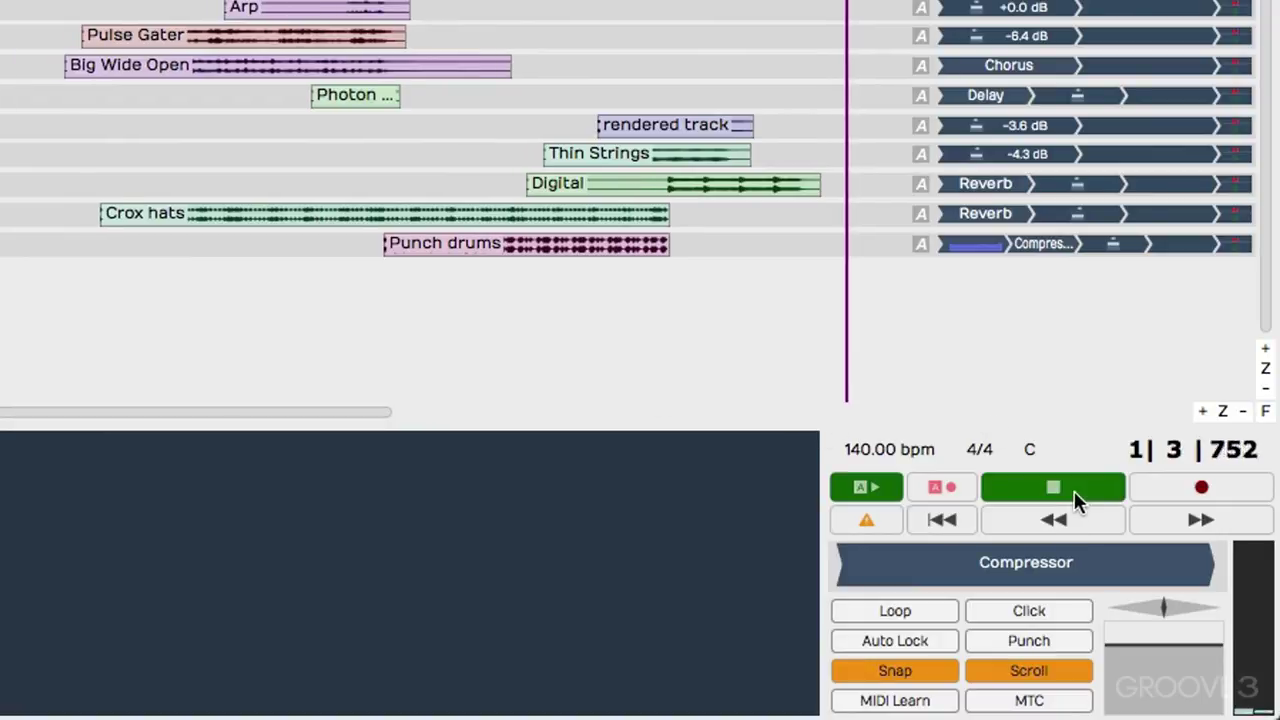
left_click(1051, 488)
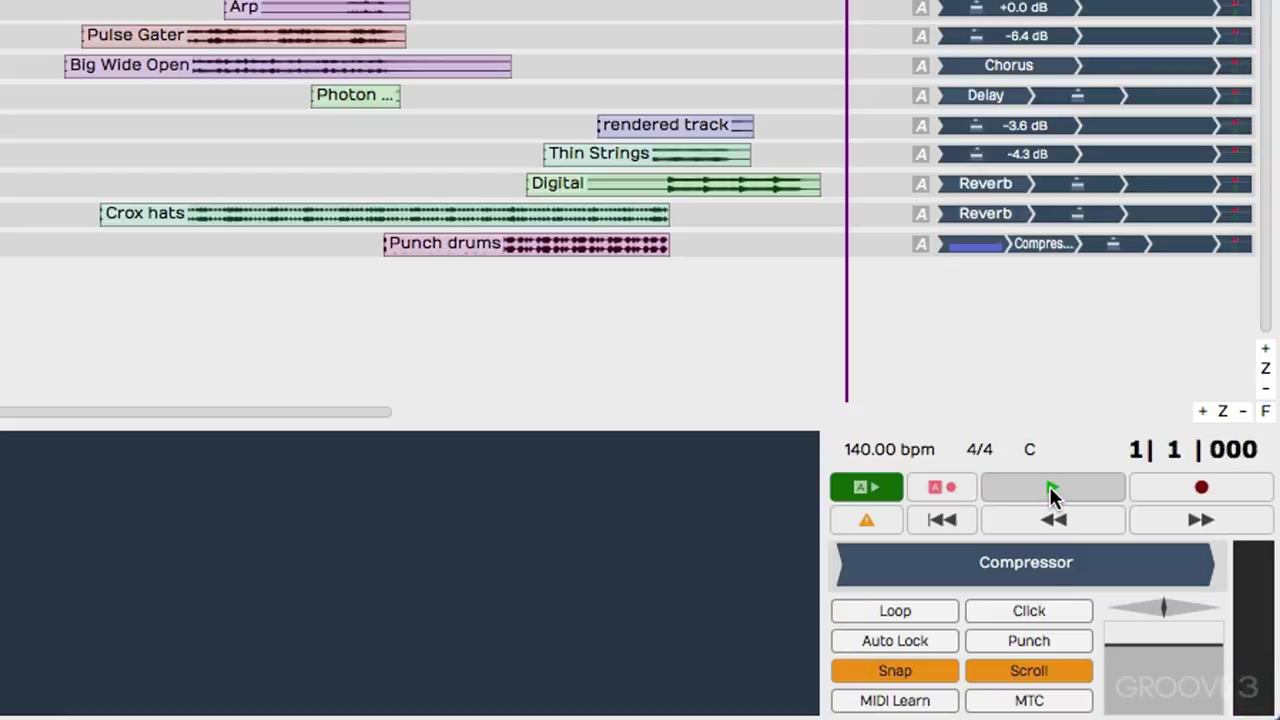
left_click(1049, 486)
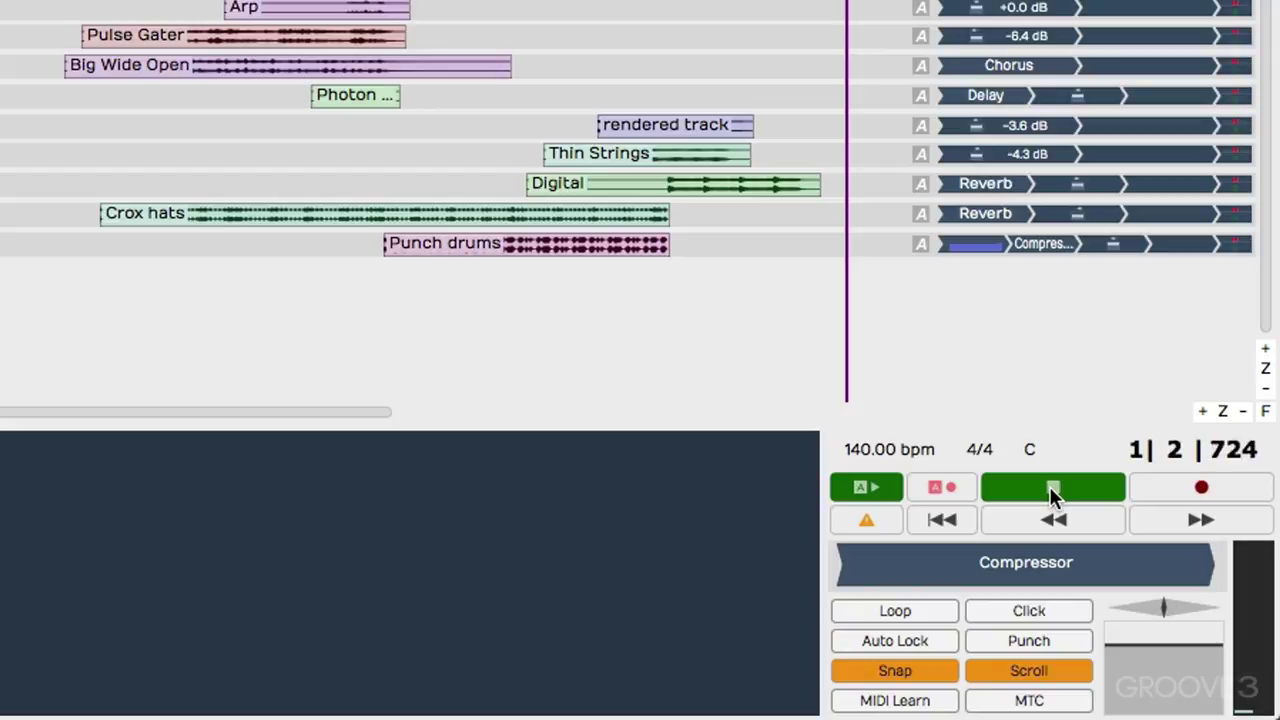
left_click(1051, 488)
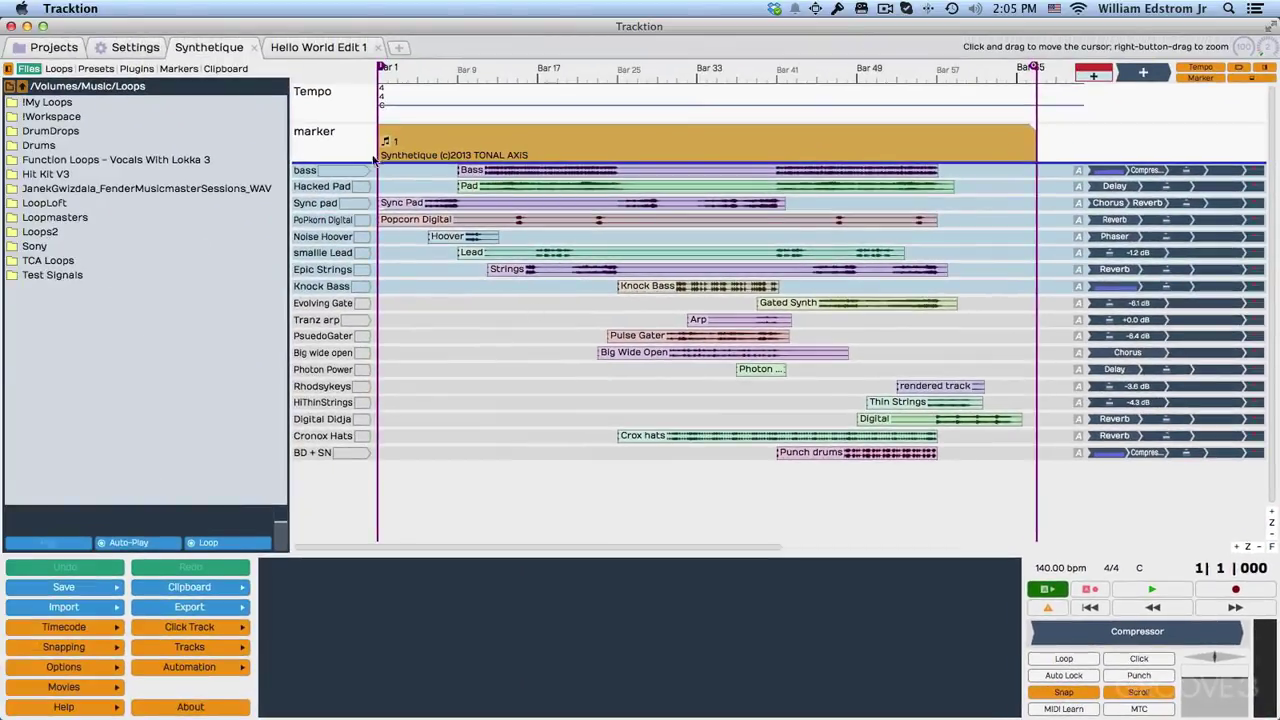
- Place the playback cursor at bar 21 of the Synthetique edit and play a short passage from there
left_click(376, 191)
left_click(483, 268)
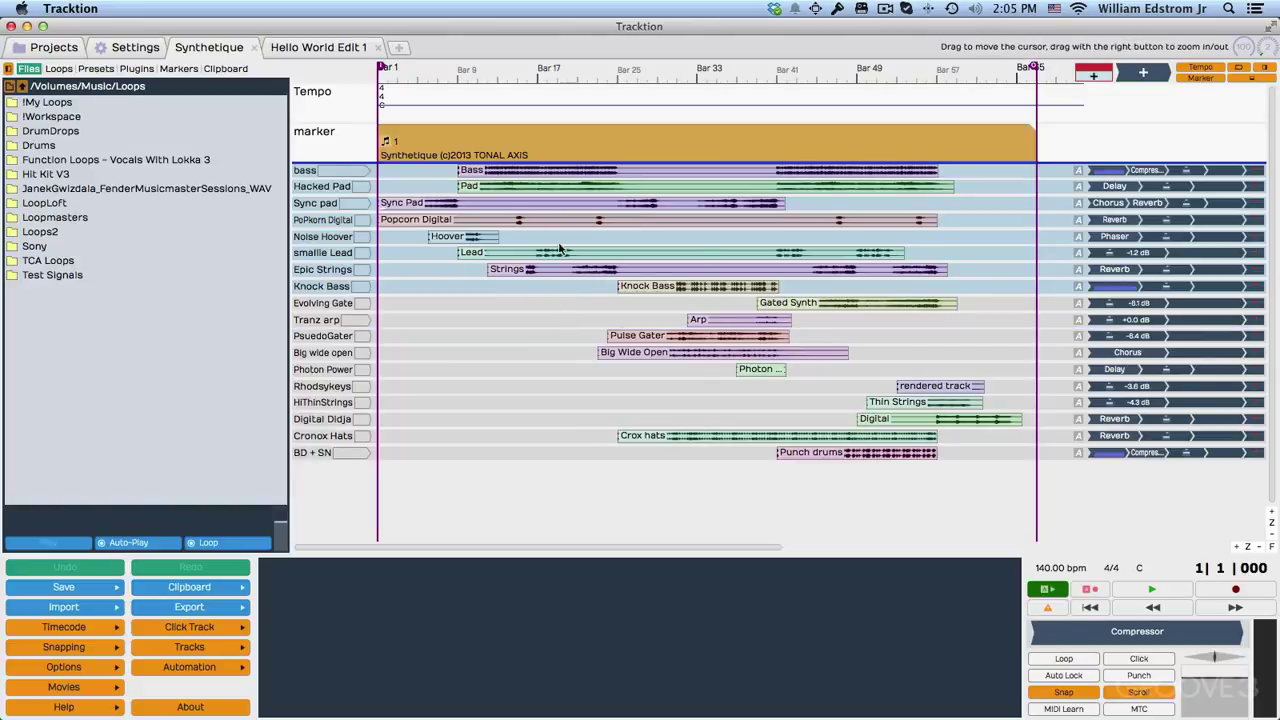
left_click(575, 308)
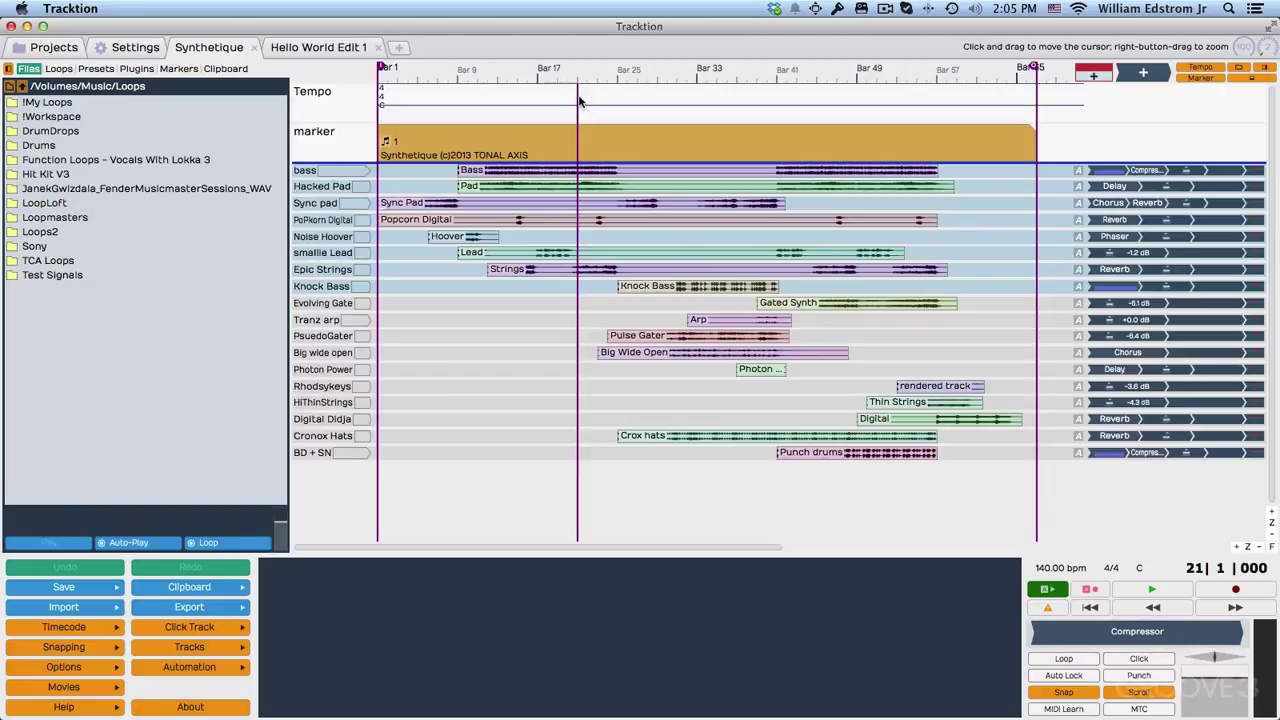
left_click(1153, 592)
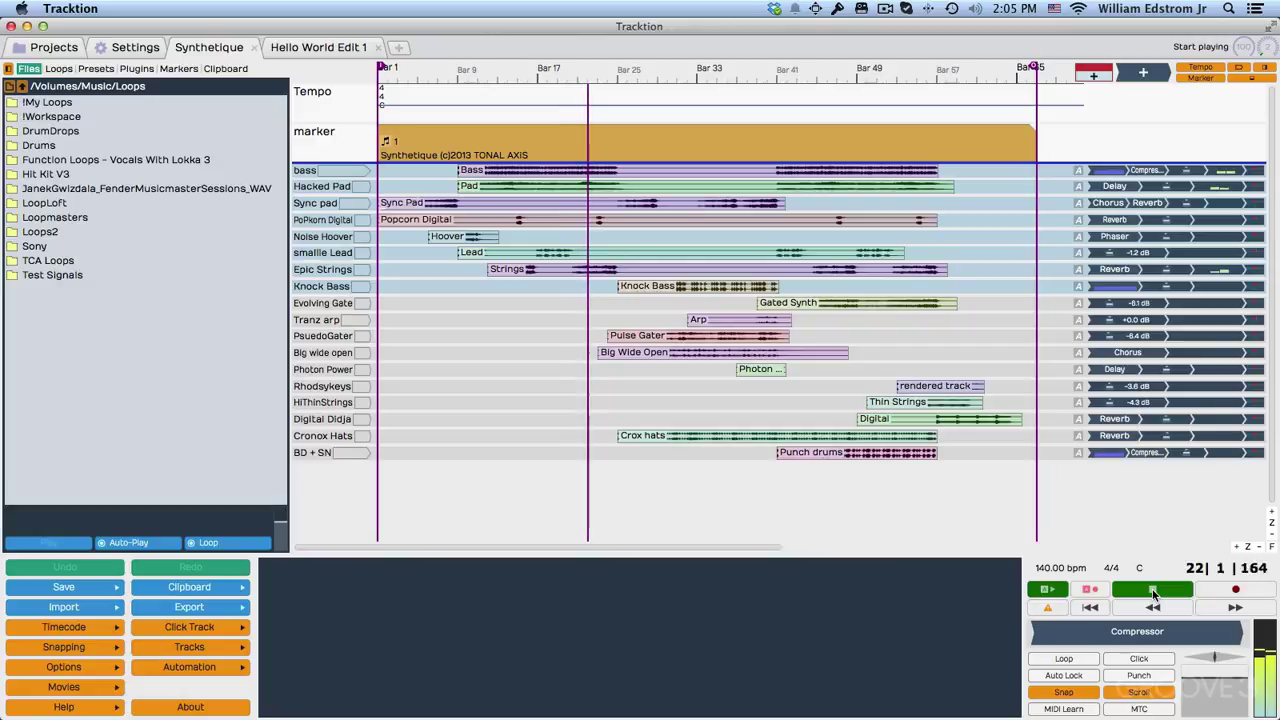
left_click(1153, 592)
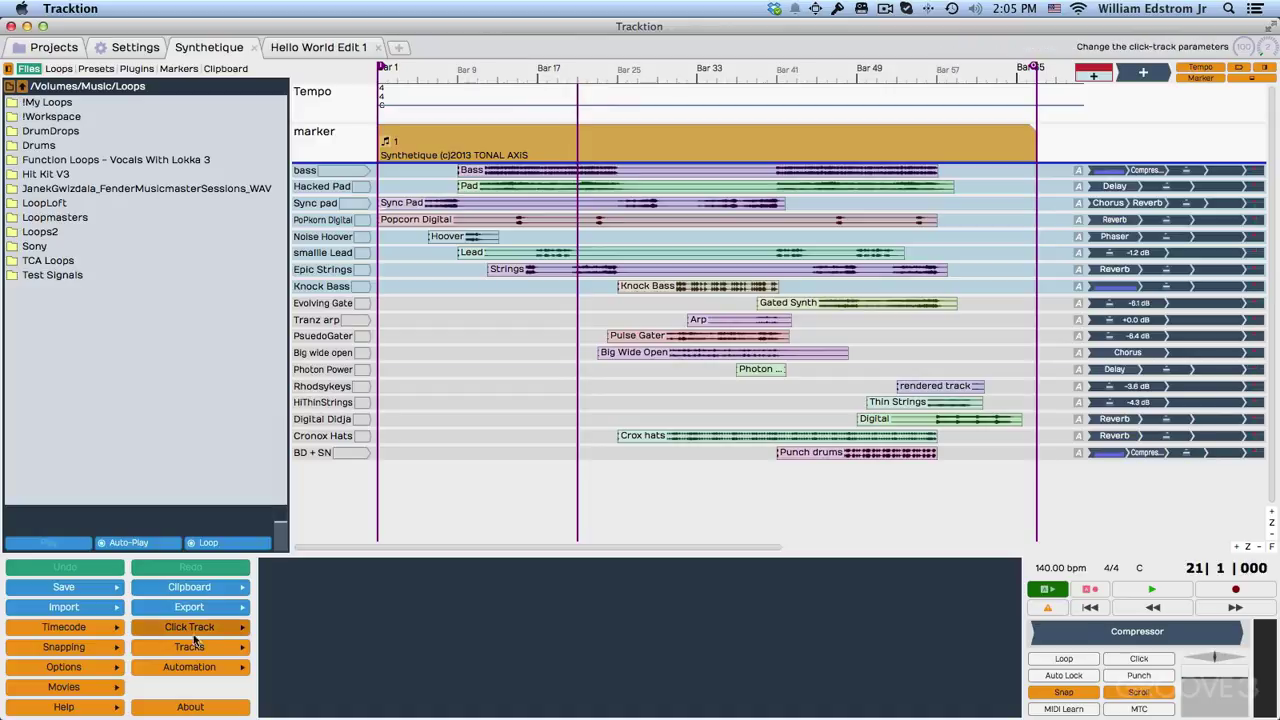
- Turn off returning the cursor to the start position when play stops, and test it with a short playback
left_click(102, 667)
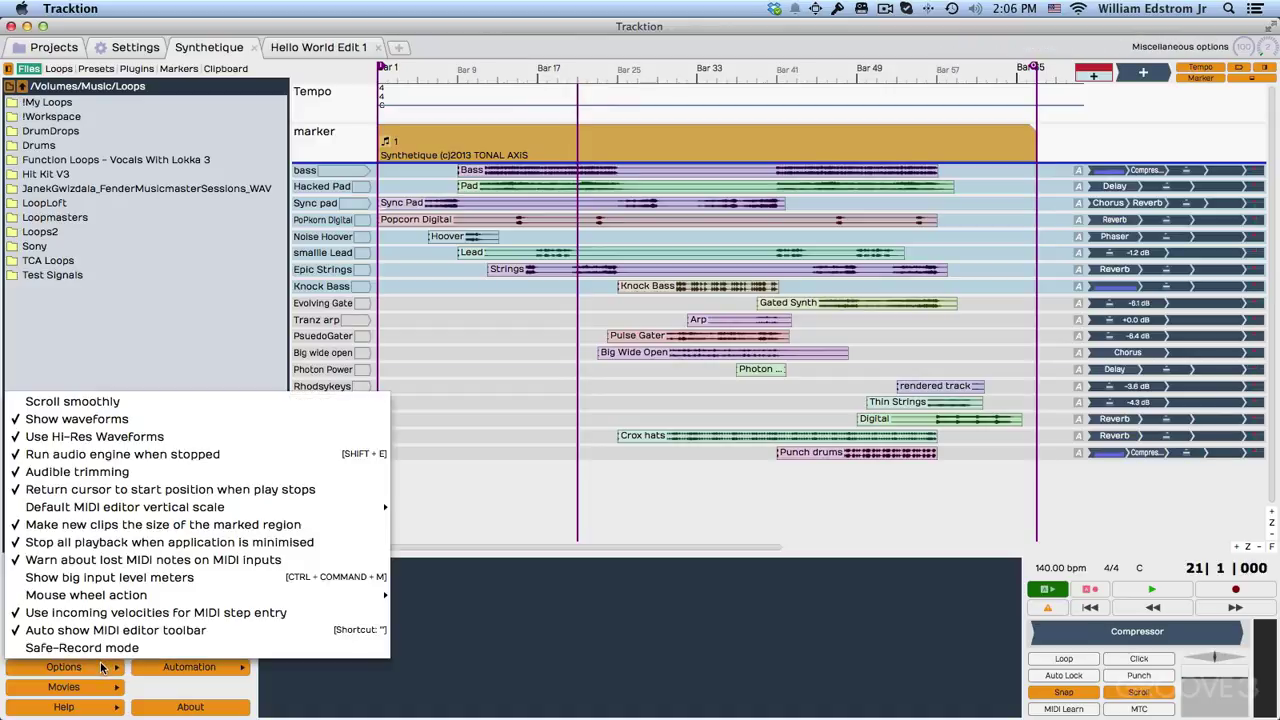
left_click(35, 490)
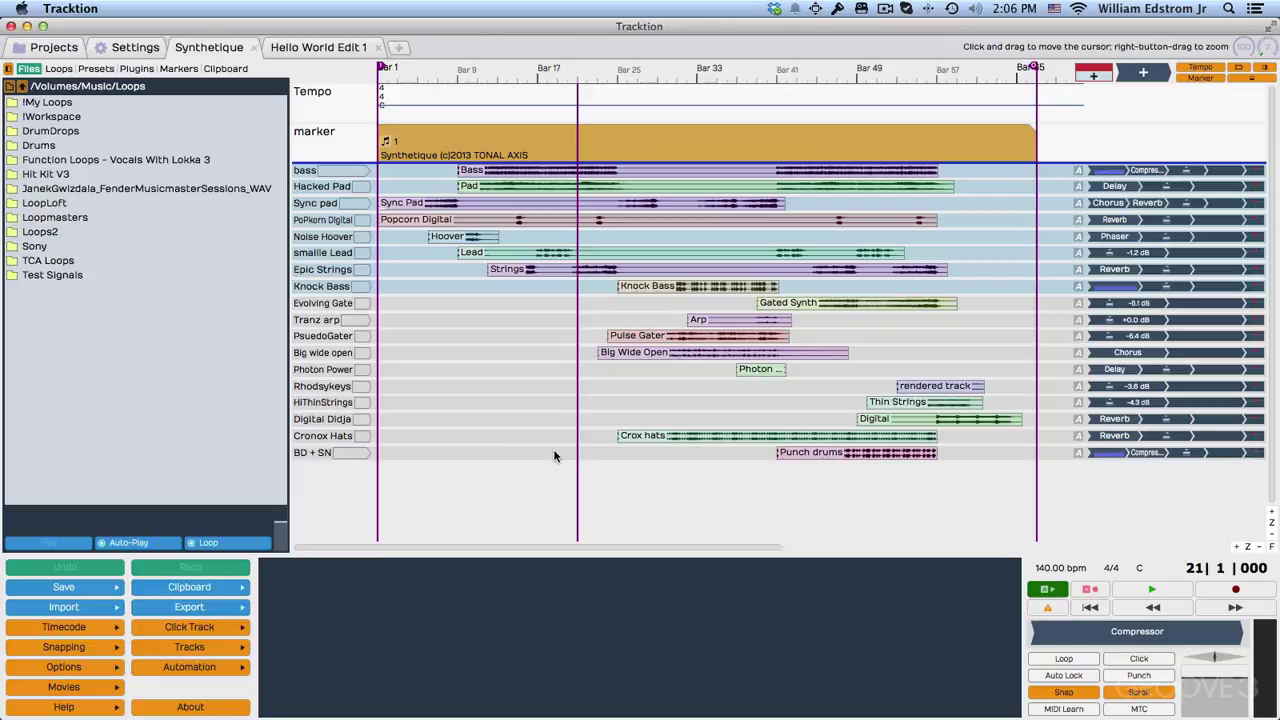
key("space")
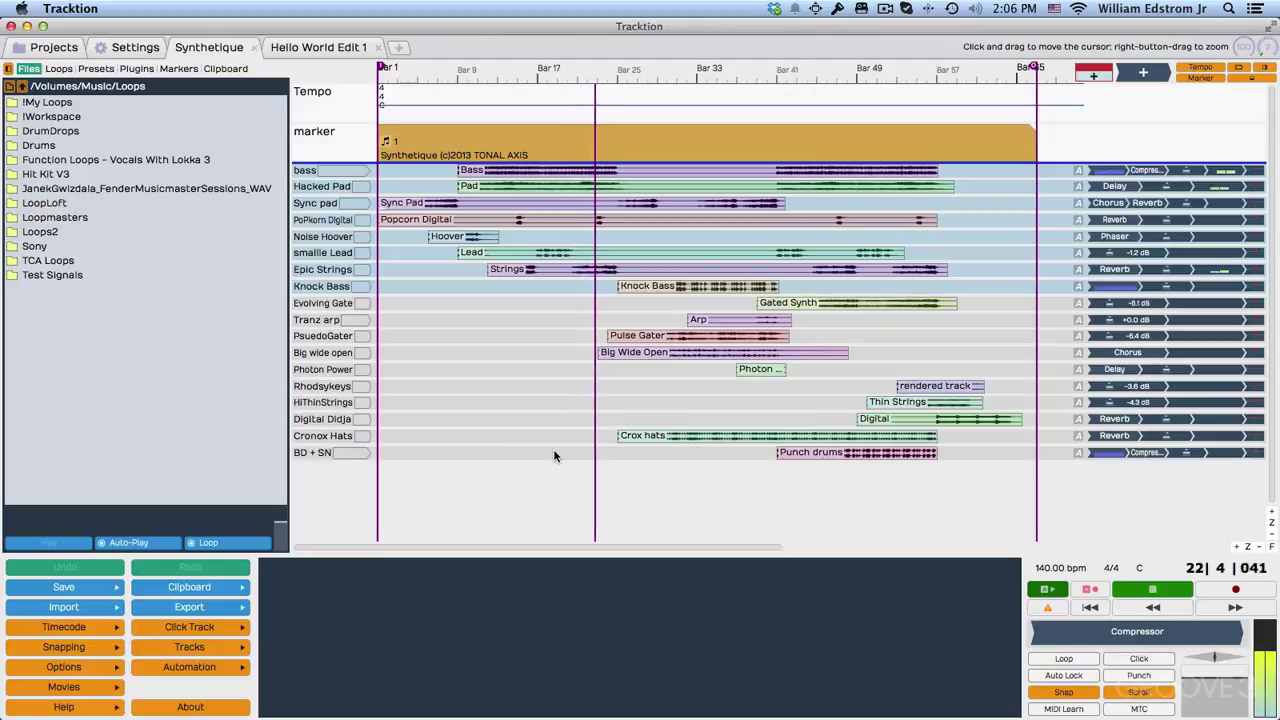
key("space")
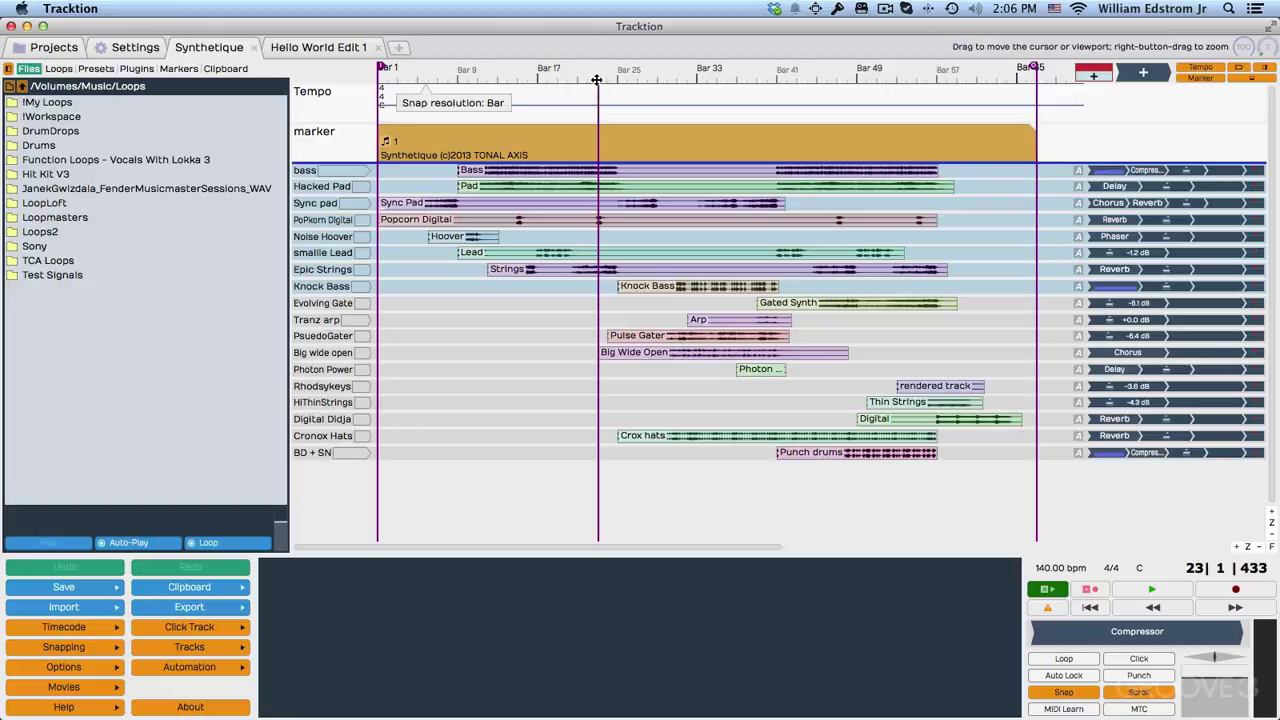
- Reposition the playback cursor around the arrangement, including bars 17, 16 and 58, finishing at bar 13
left_click_drag(598, 77, 513, 78)
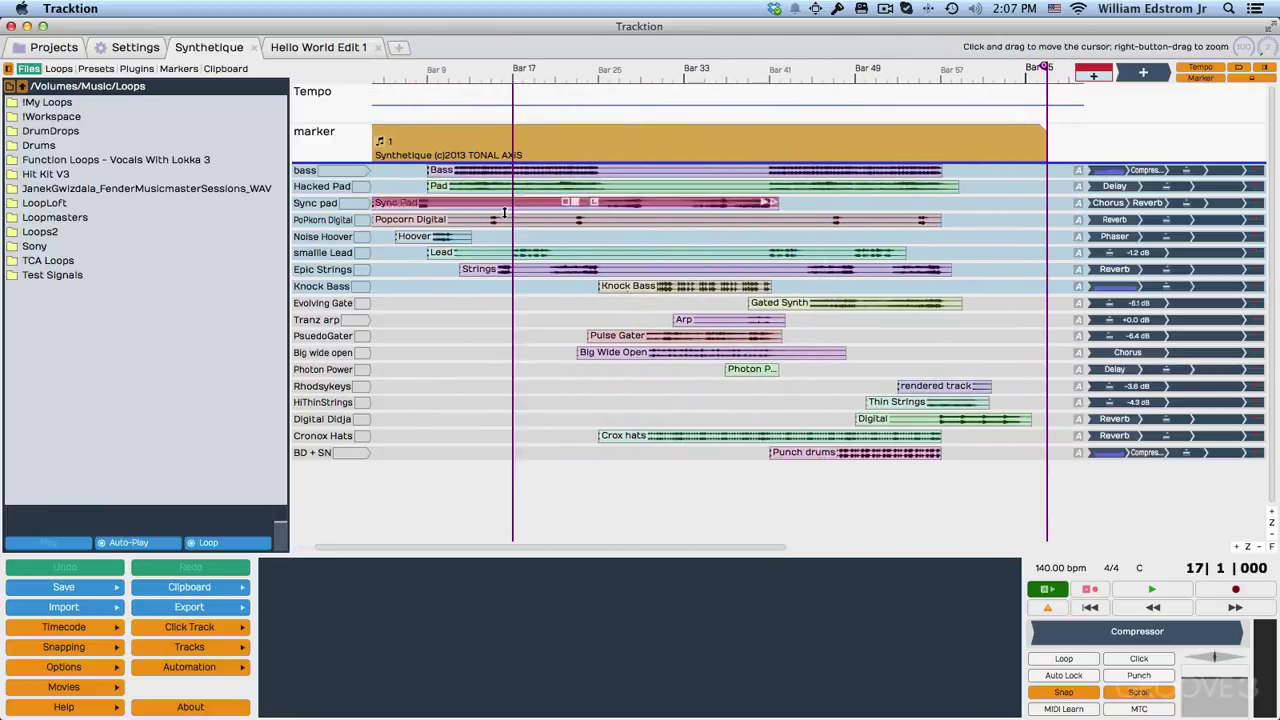
left_click(499, 338)
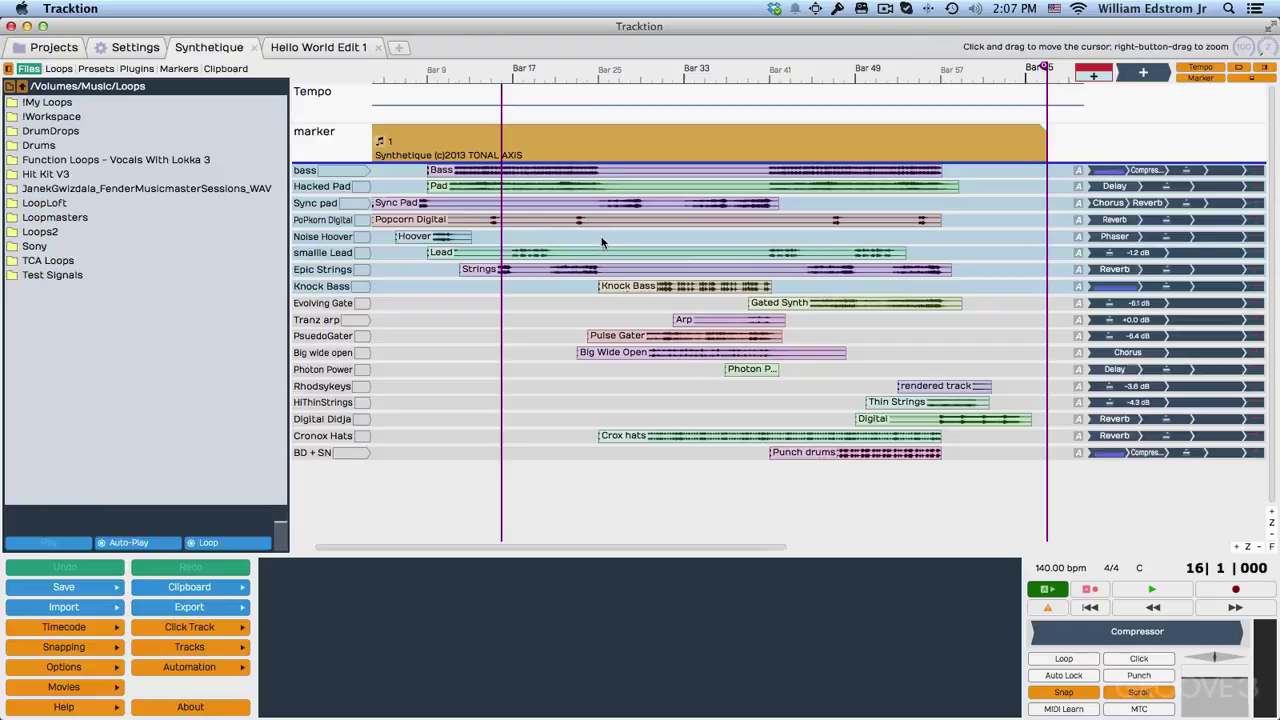
left_click(603, 244)
left_click(952, 238)
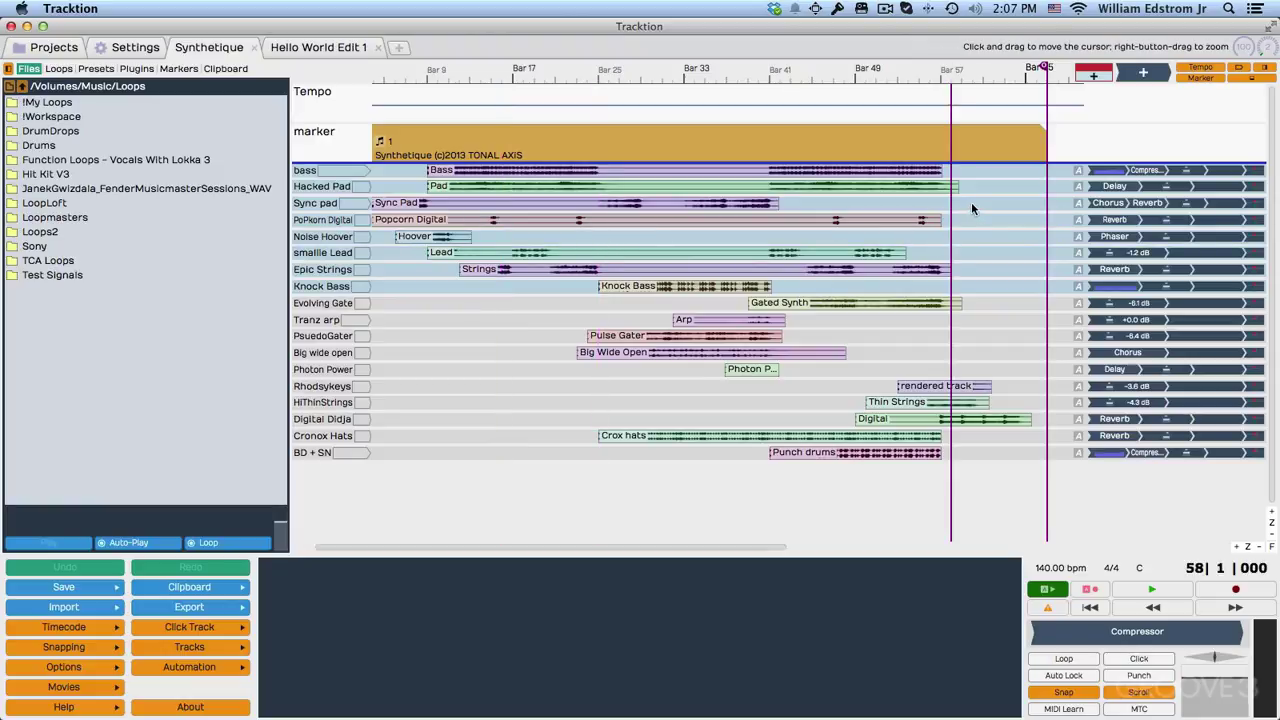
left_click(971, 202)
left_click(546, 406)
left_click(472, 343)
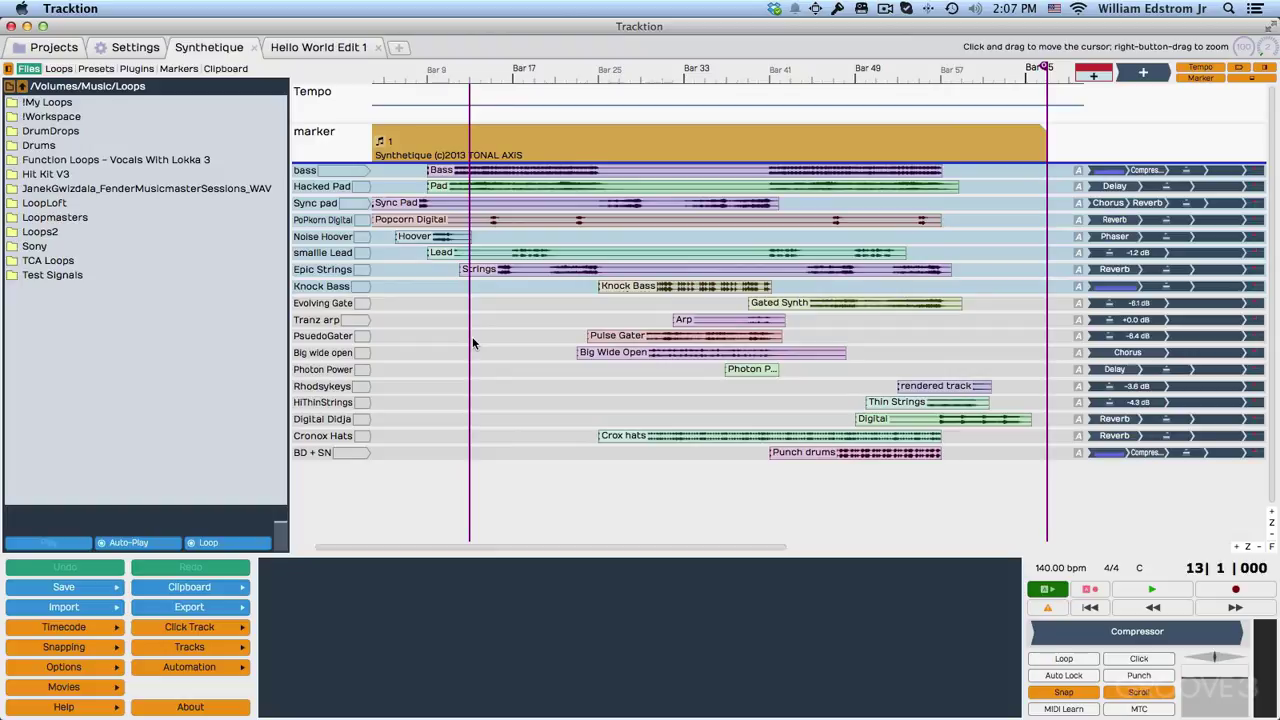
- Step the playback cursor forward to bar 32, back to bar 7 and forward again to bar 21
key("Right")
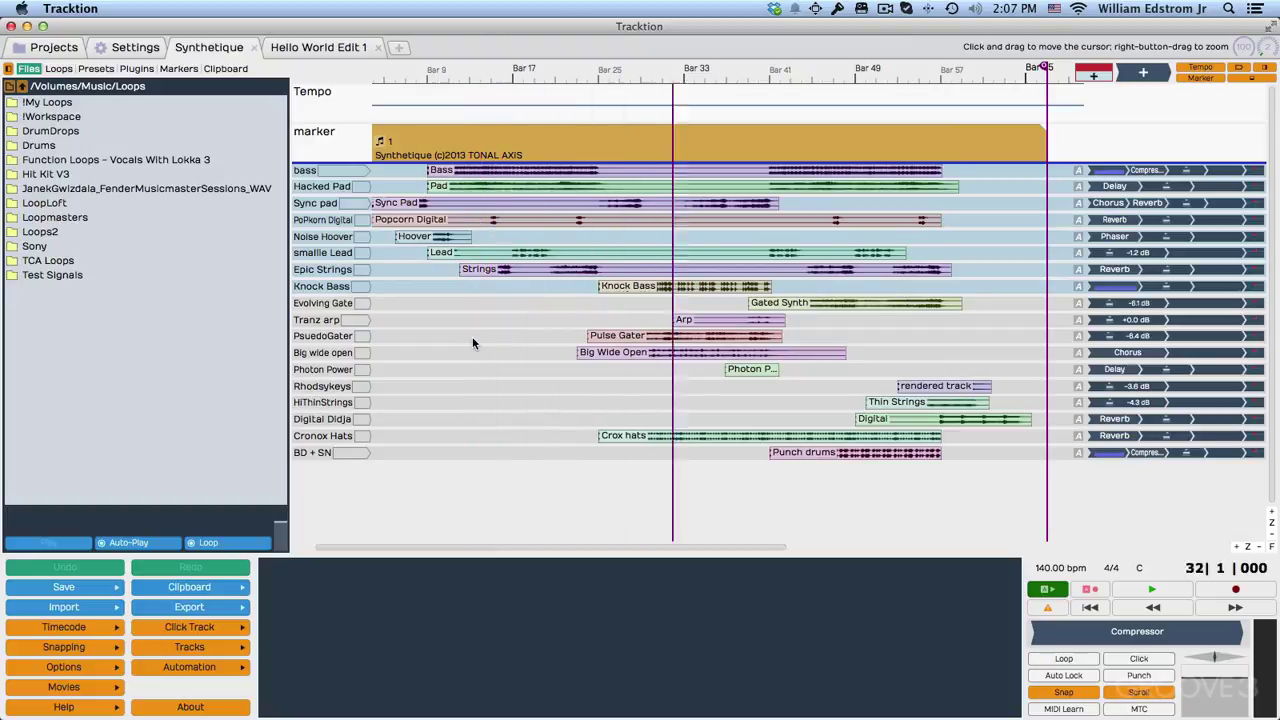
key("Right")
key("Right")
key("Left")
key("Left")
key("Left")
key("Left")
key("Left")
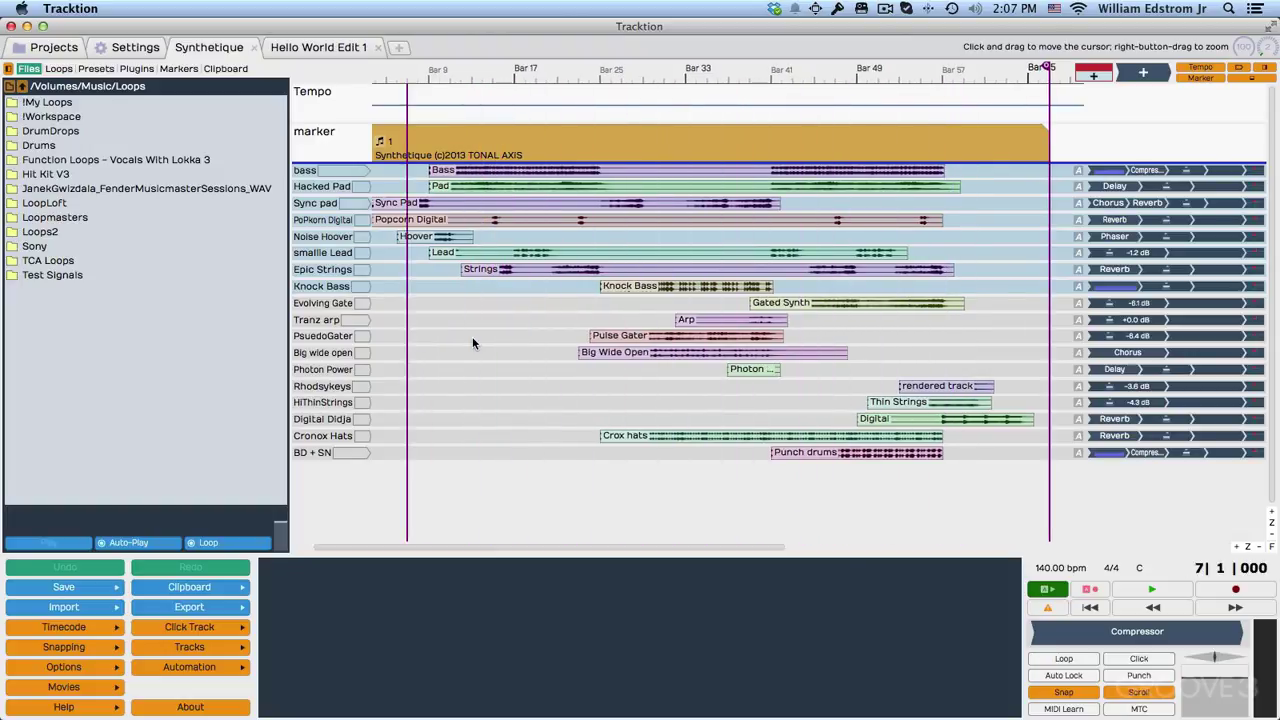
key("Right")
key("Right")
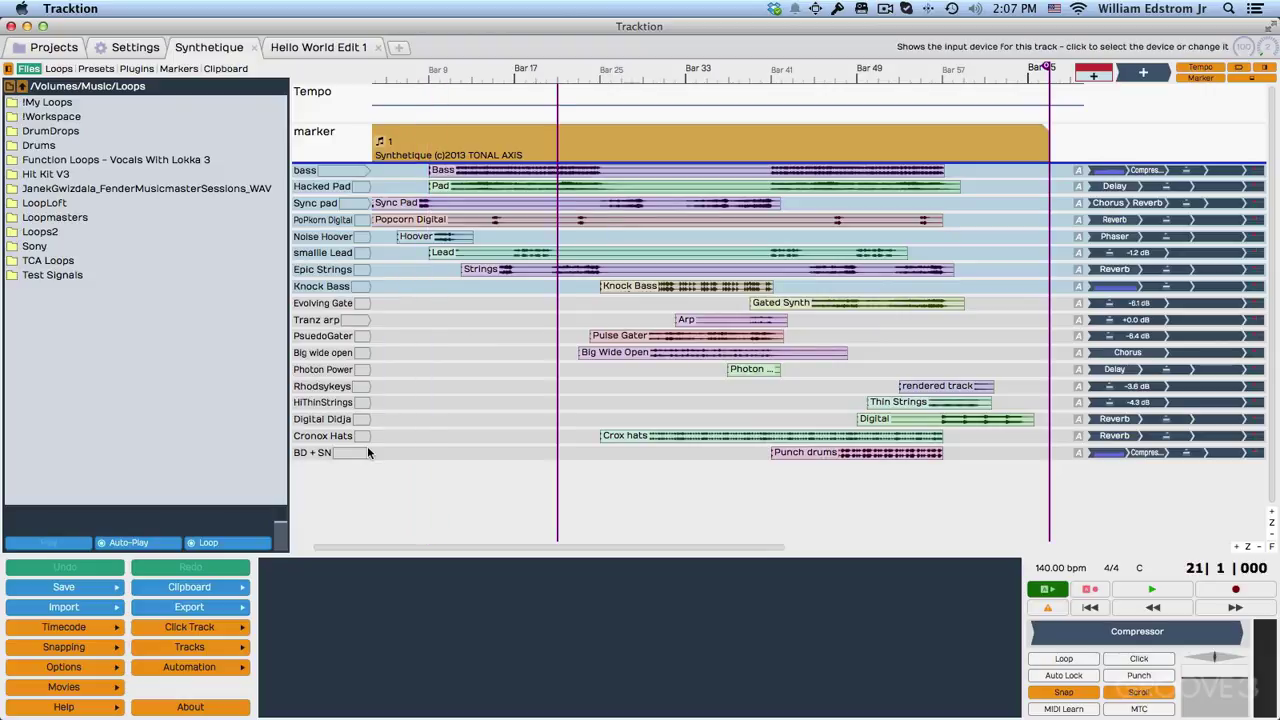
- Move the playback cursor along the timeline ruler to bar 23 and back to bar 9
left_click(471, 79)
left_click_drag(762, 70, 962, 68)
left_click(583, 76)
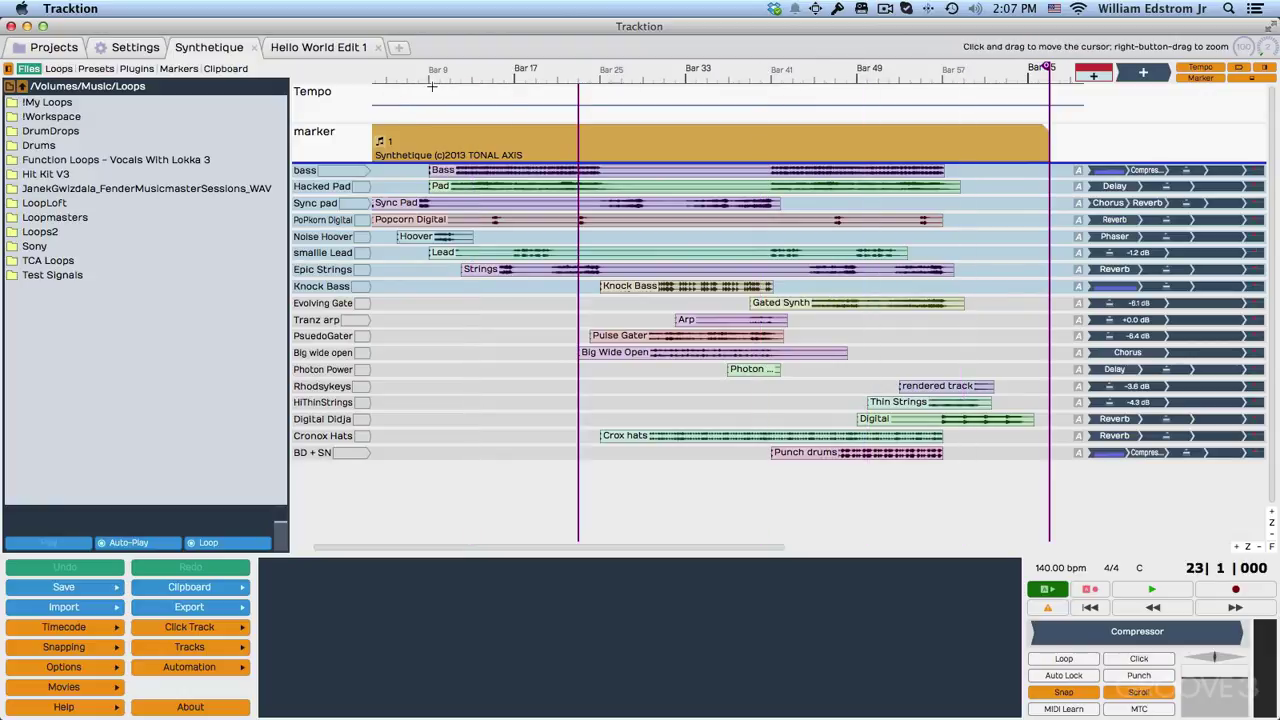
left_click(430, 76)
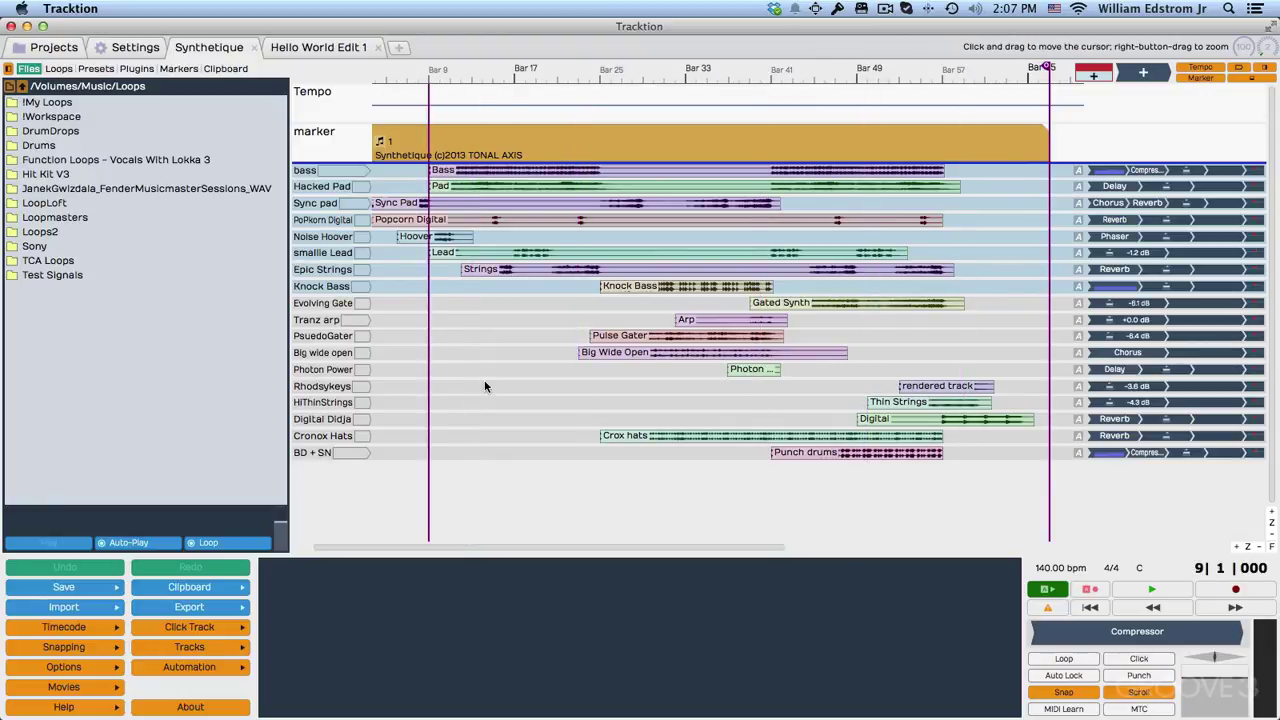
- Zoom the timeline in and out around the cursor, and scrub the cursor to 20|1|136 at a close zoom
scroll(485, 387, "up", 5)
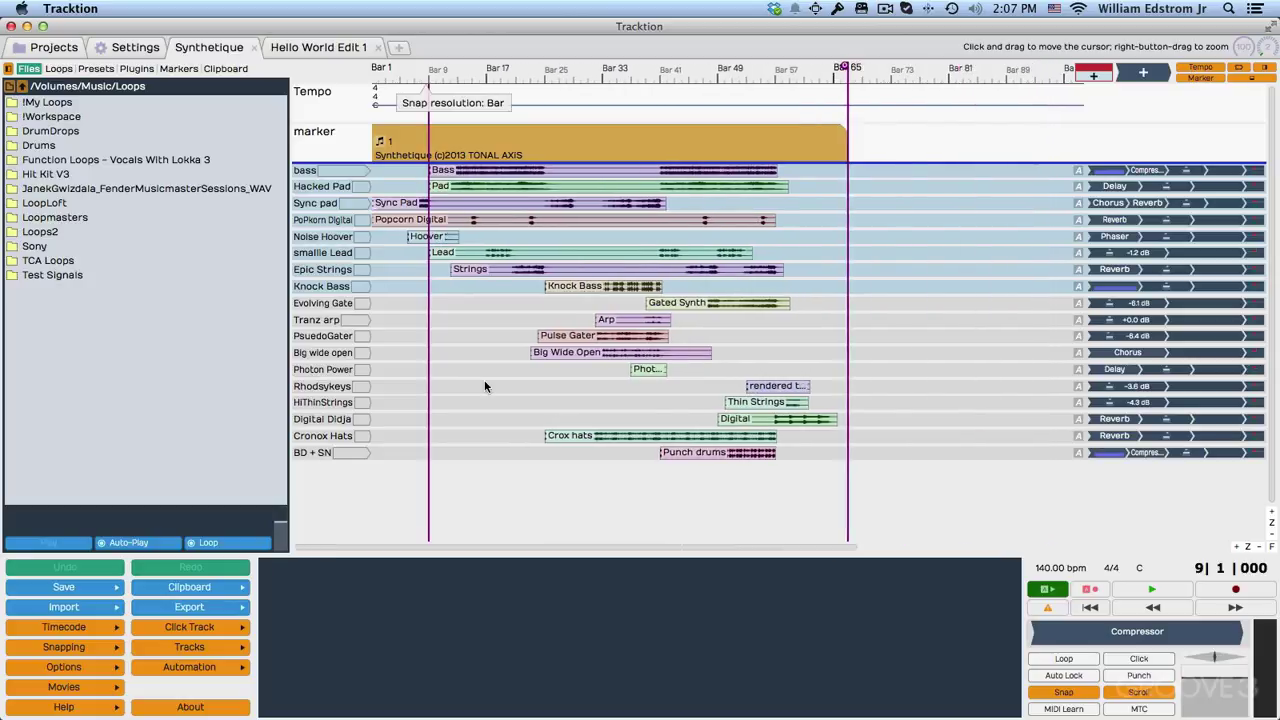
scroll(485, 387, "up", 2)
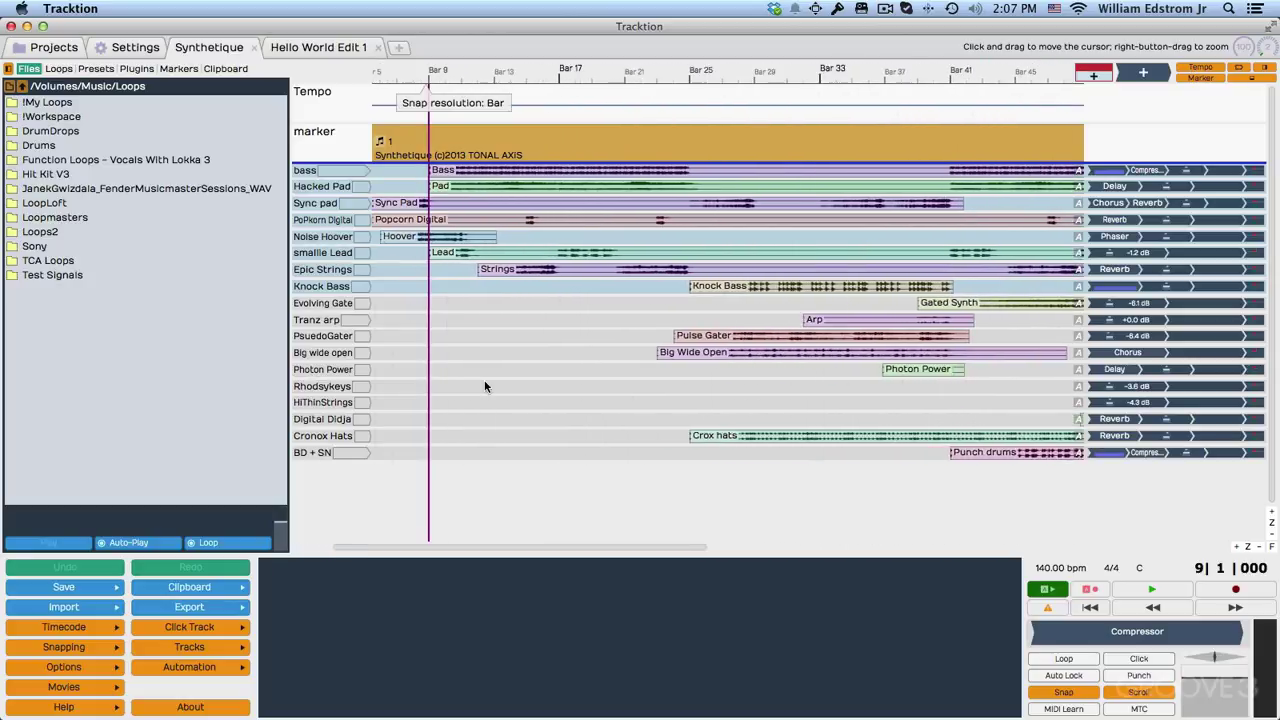
scroll(485, 387, "down", 2)
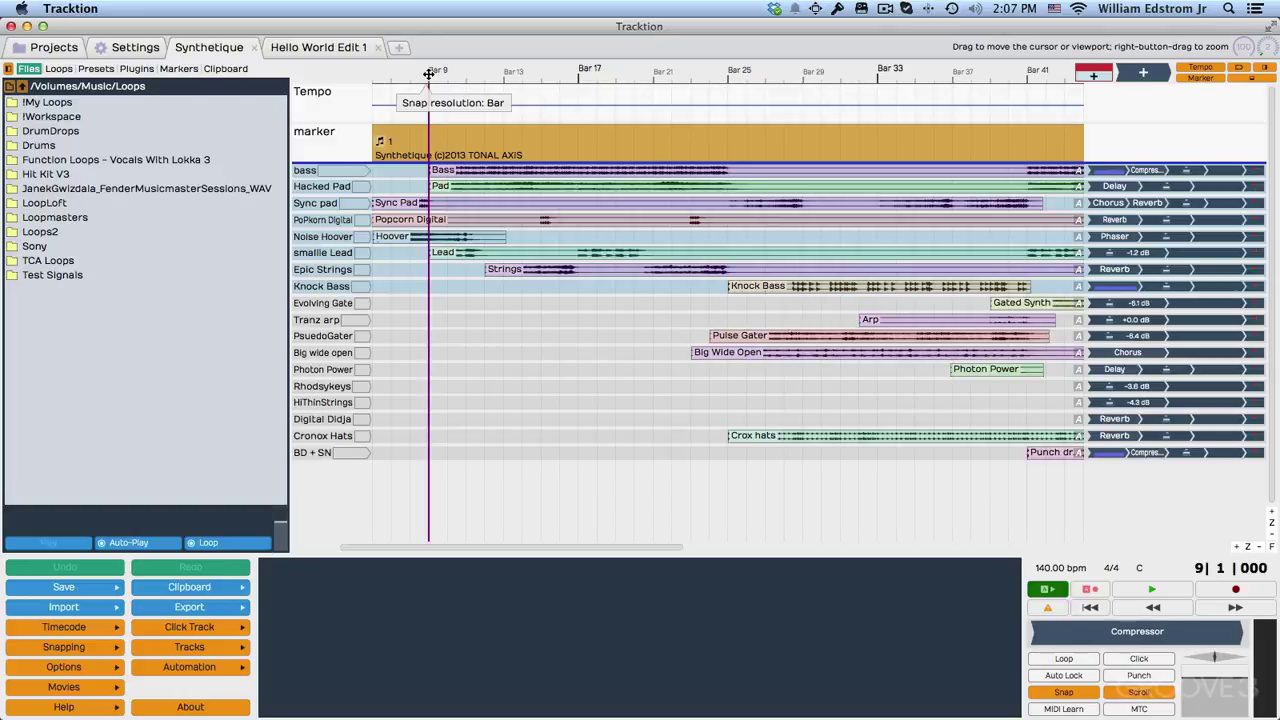
left_click_drag(428, 74, 365, 163)
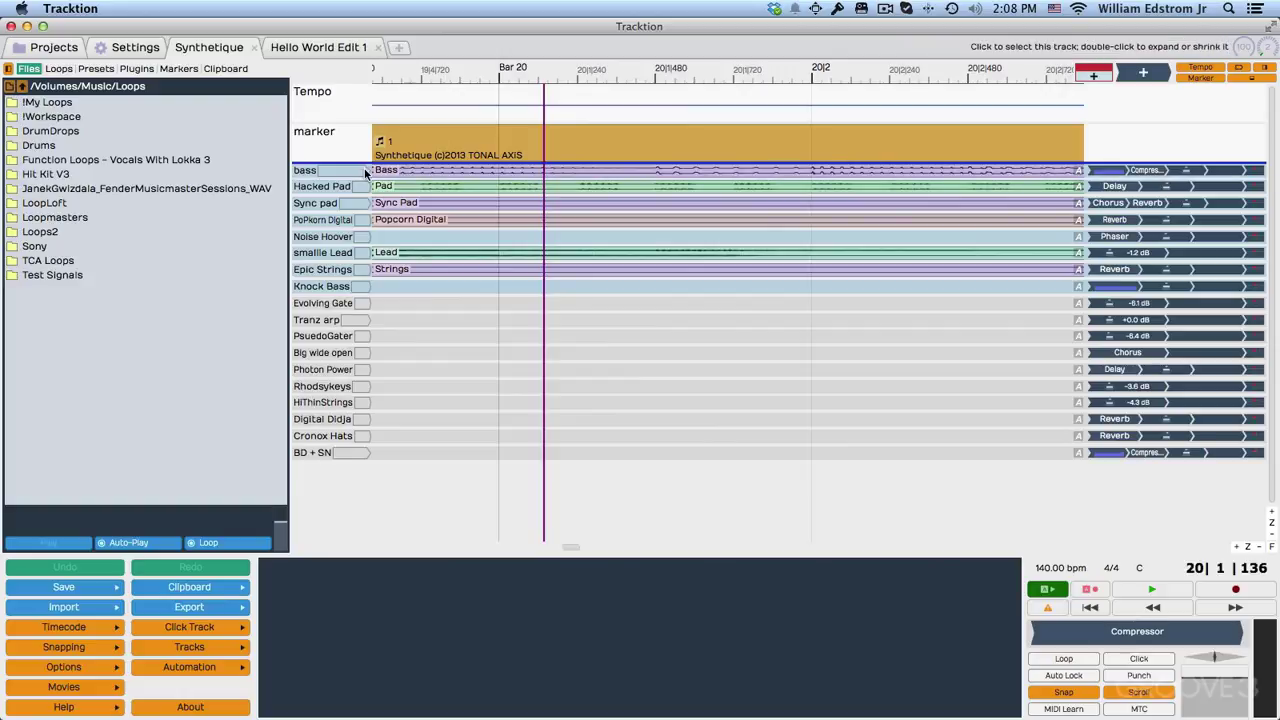
- Try the vertical and horizontal zoom of the tracks and fit the whole Synthetique edit in view
mouse_move(368, 179)
left_mouse_down()
mouse_move(375, 259)
mouse_move(375, 190)
left_mouse_up()
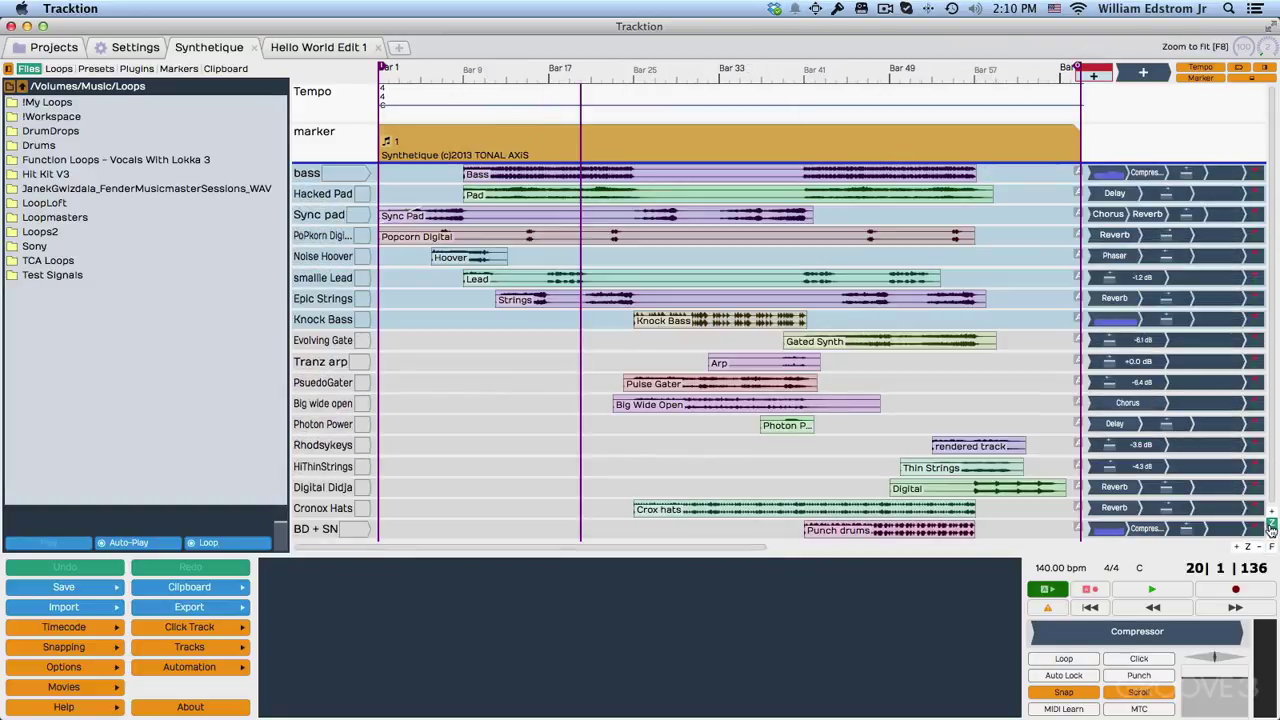
left_click_drag(1271, 525, 1237, 552)
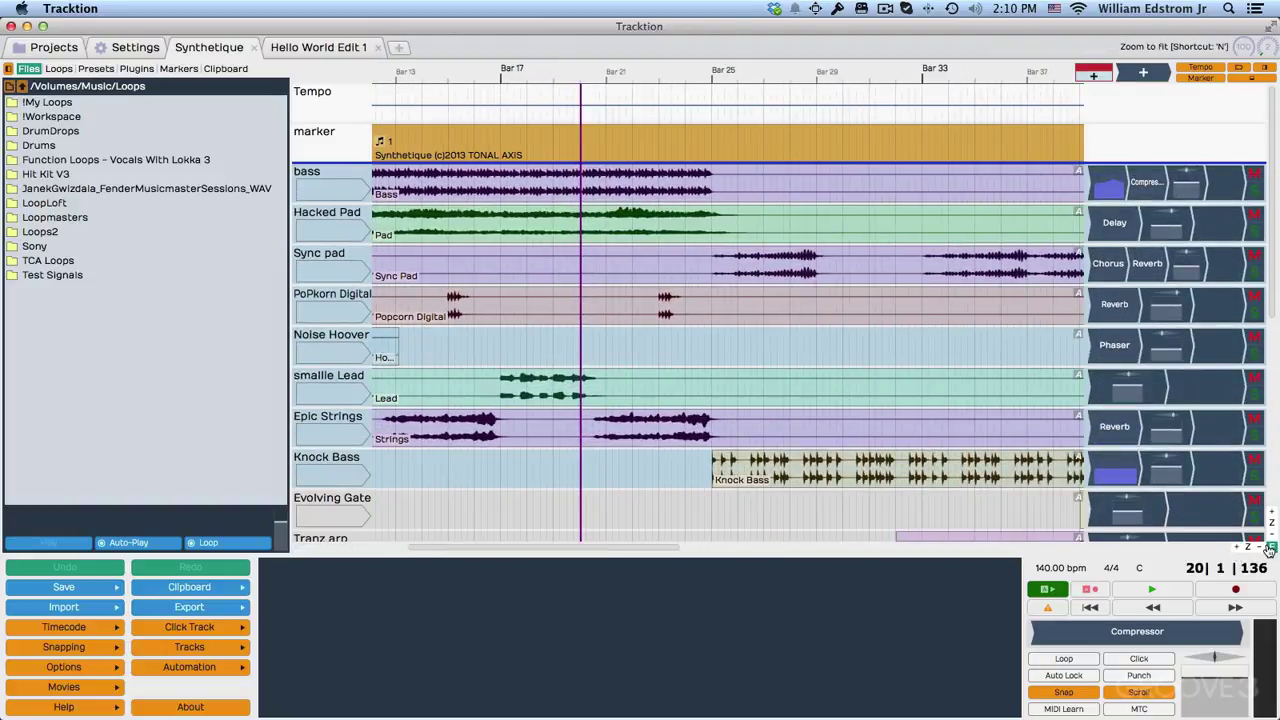
left_click(1269, 549)
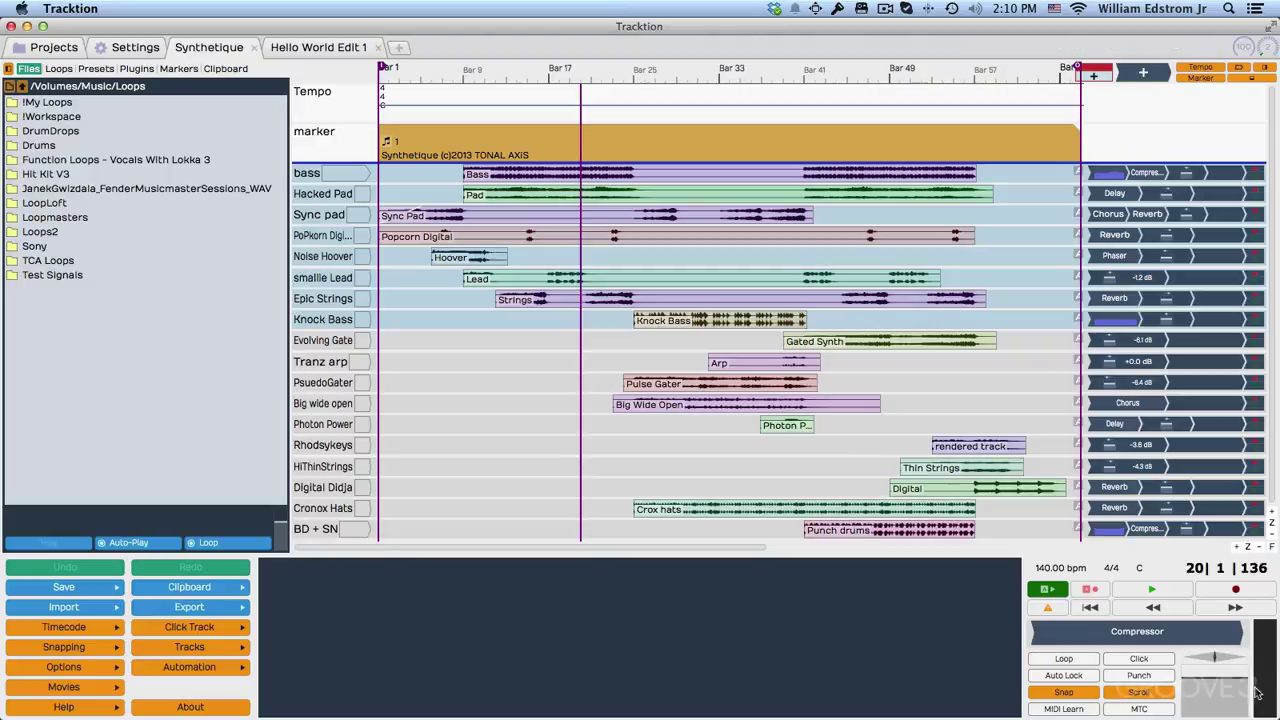
- Lower the master volume to -8.77 dB while playing the edit from the cursor, and stop playback
left_click_drag(1216, 677, 1205, 558)
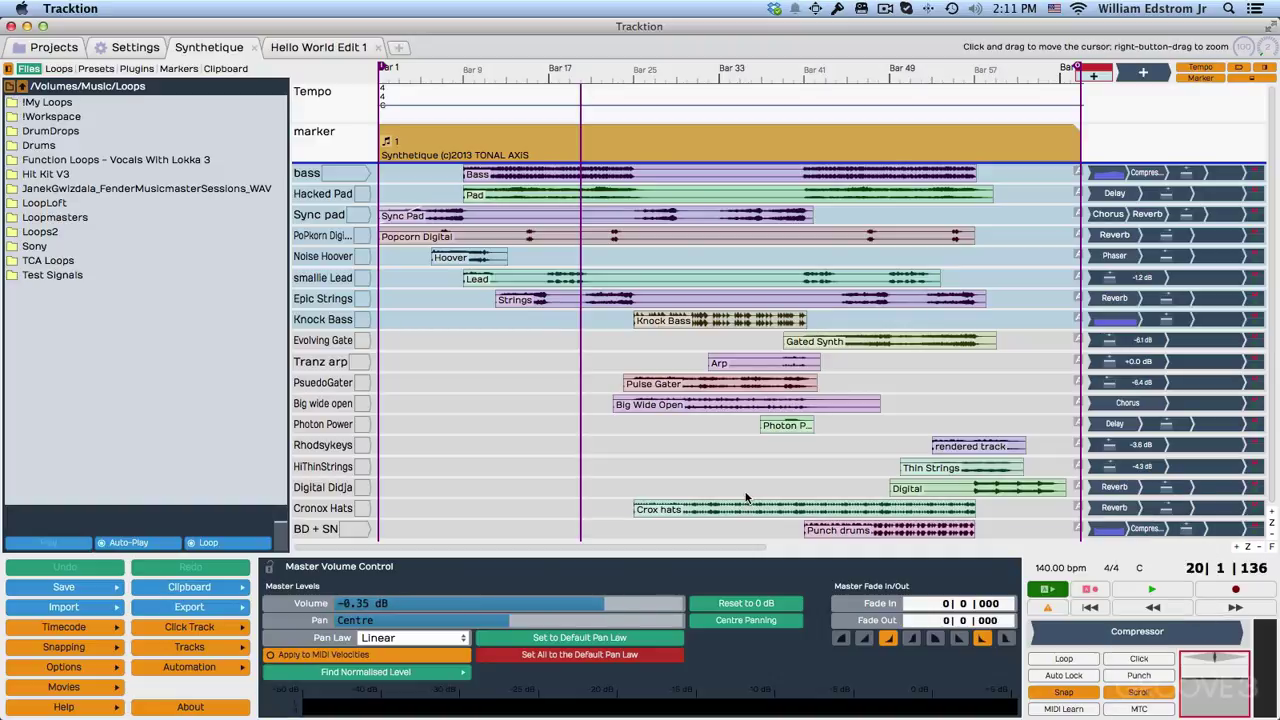
key("space")
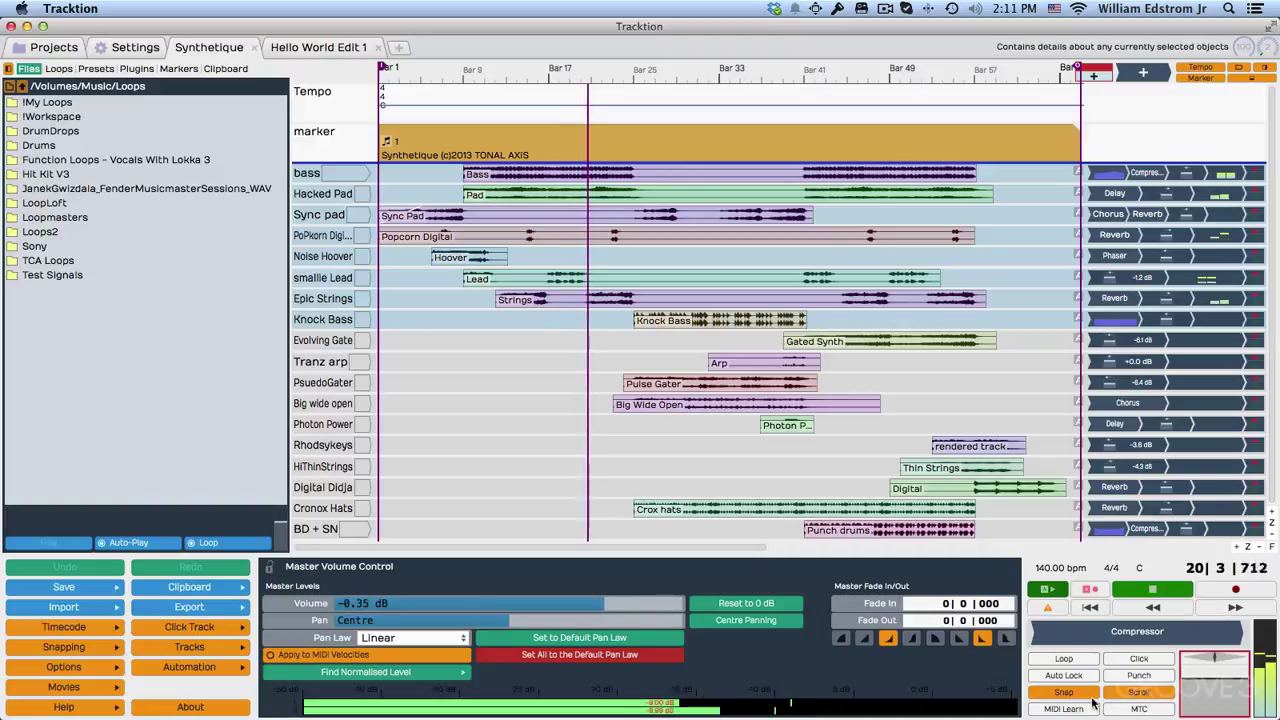
left_click_drag(1191, 598, 1180, 603)
left_click(1180, 600)
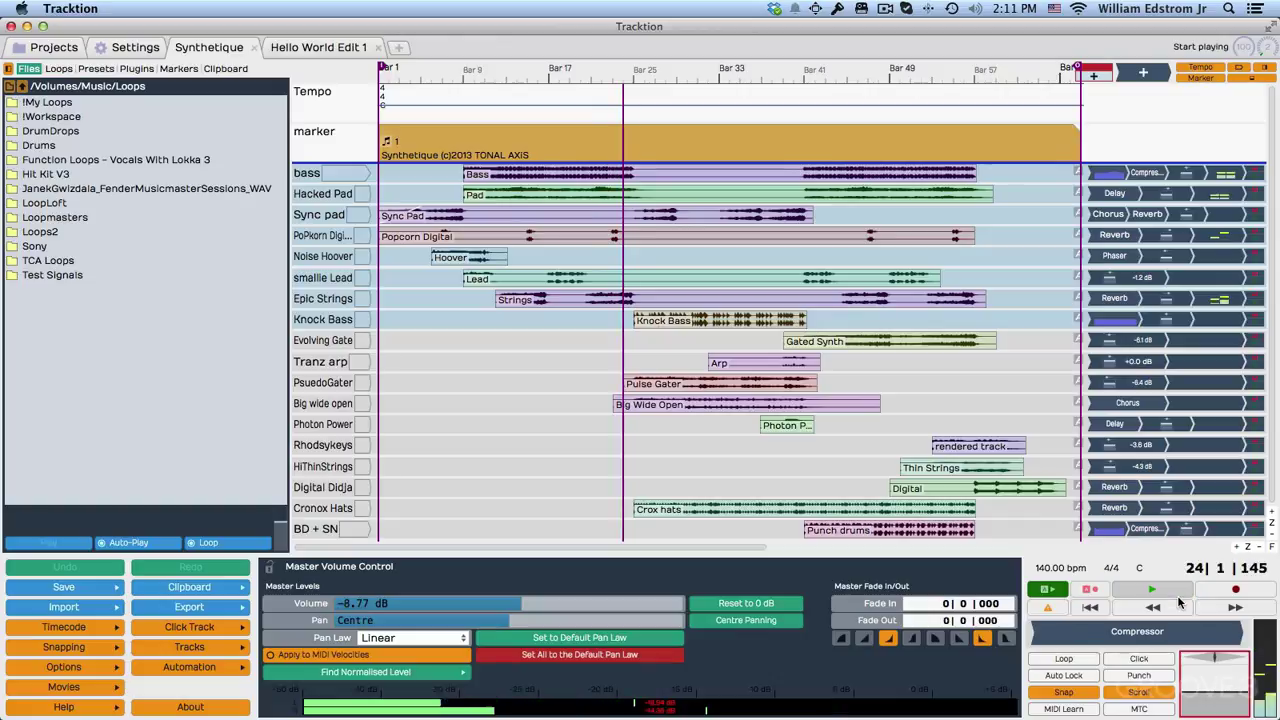